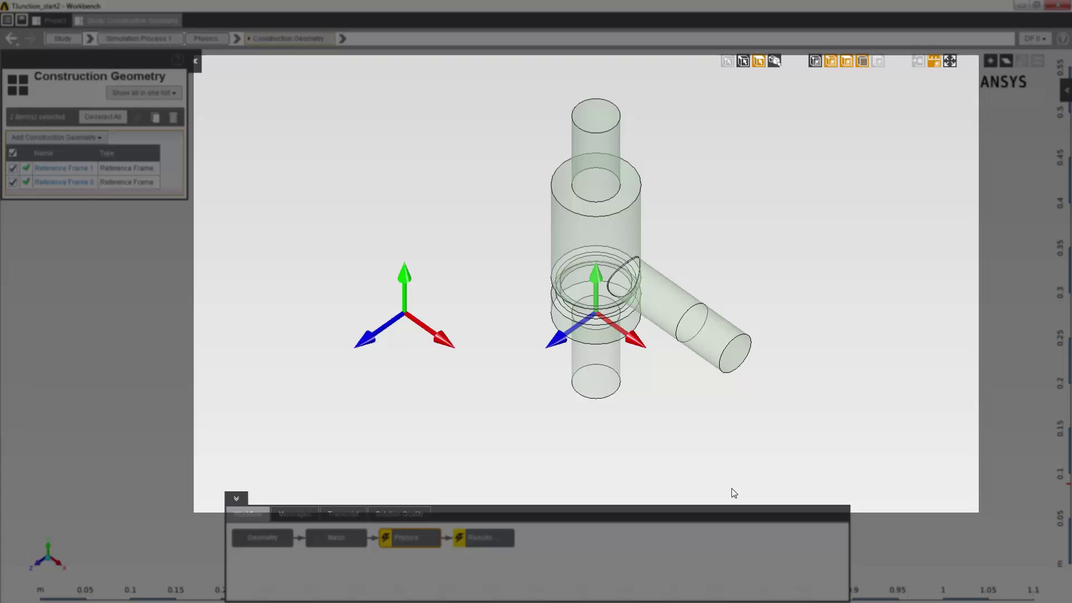
# - Select the side pipe's end face, which carries Inlet 1 at 5 m/s normal velocity
pyautogui.click(734, 357)
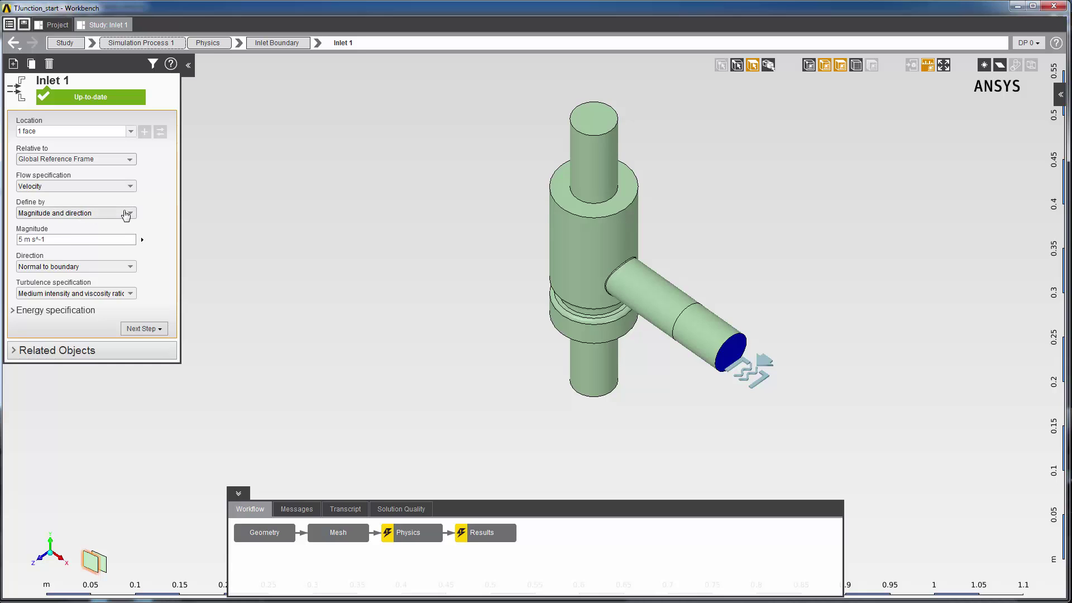
# - Define Inlet 1's velocity by directional components in Cylindrical coordinates
pyautogui.click(129, 213)
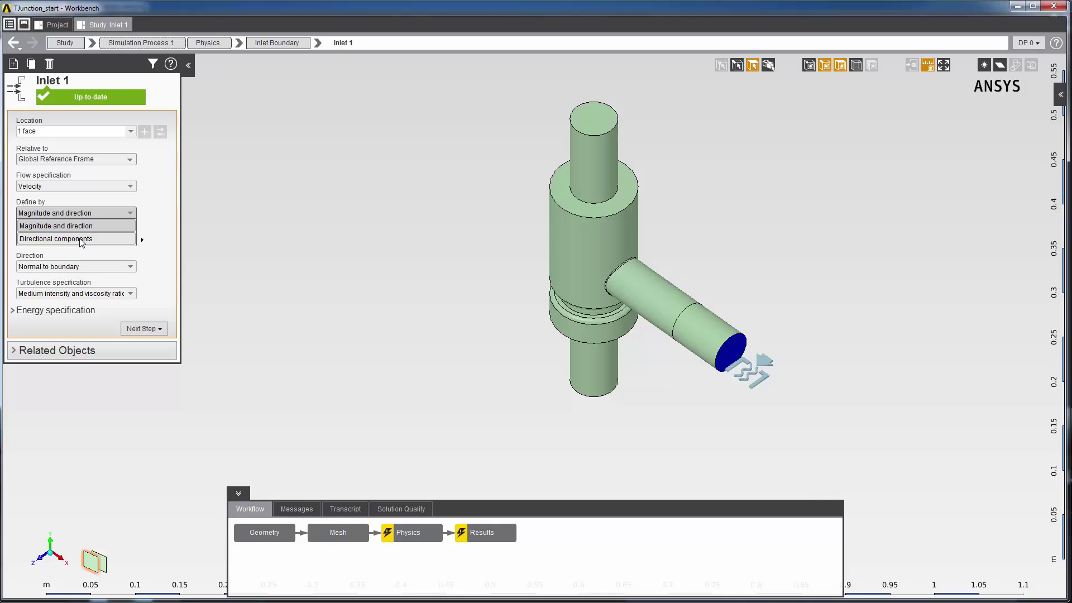
pyautogui.click(82, 240)
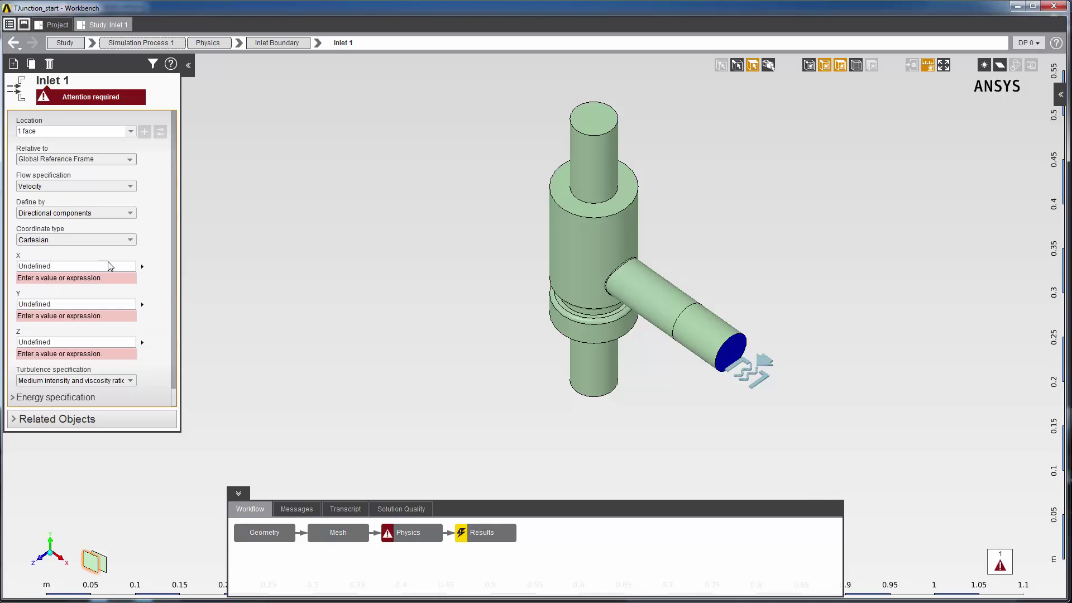
pyautogui.click(118, 240)
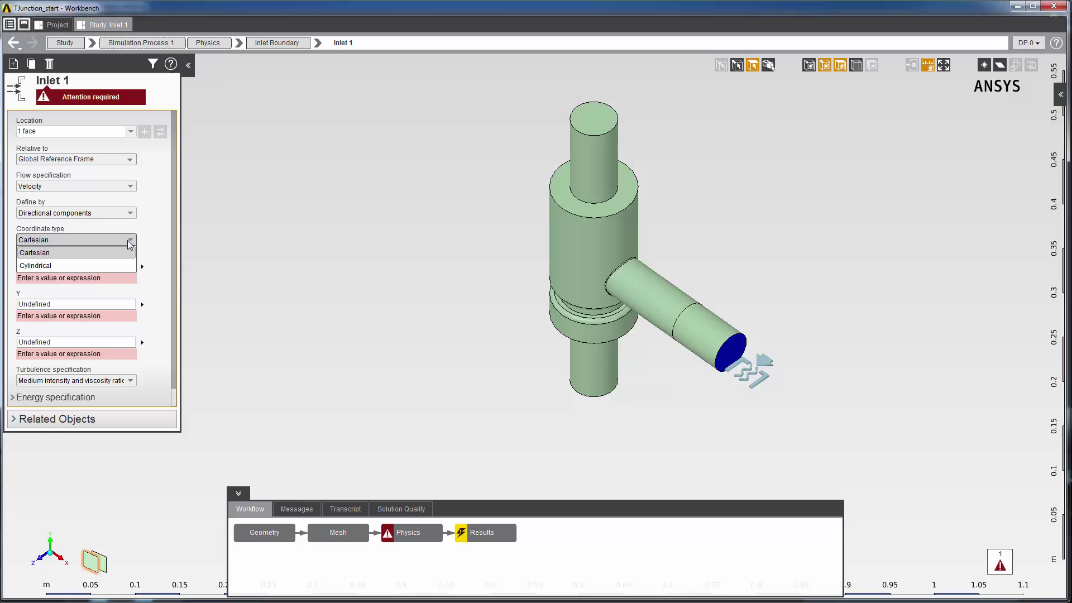
pyautogui.click(111, 265)
# - Enter velocity components rho 0, phi 3 and Z 5 m/s
pyautogui.click(73, 267)
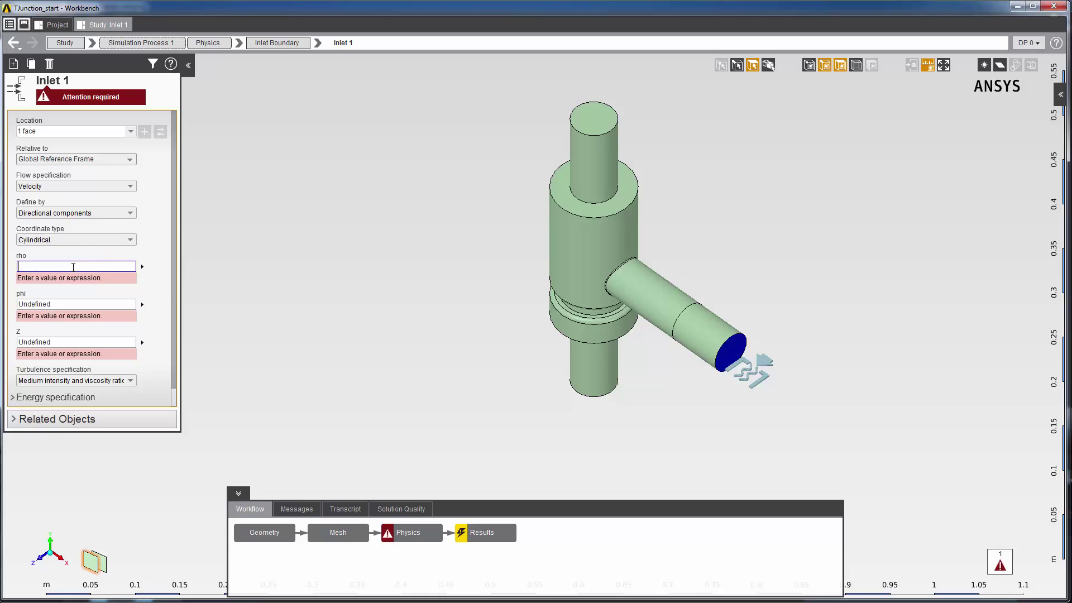
pyautogui.write('0')
pyautogui.press('Return')
pyautogui.click(46, 294)
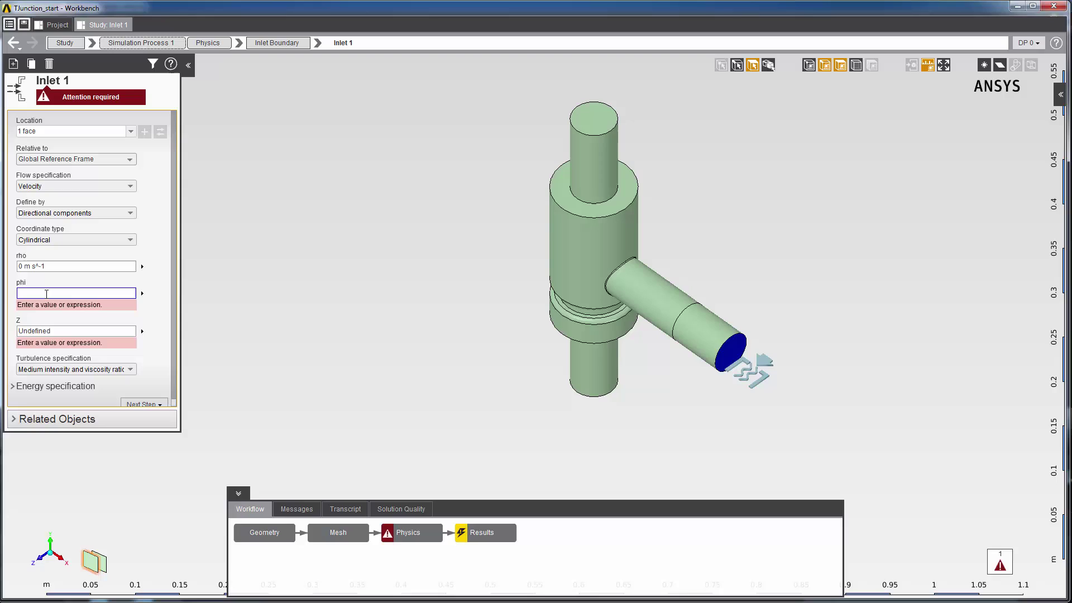
pyautogui.write('3 [m s^-1')
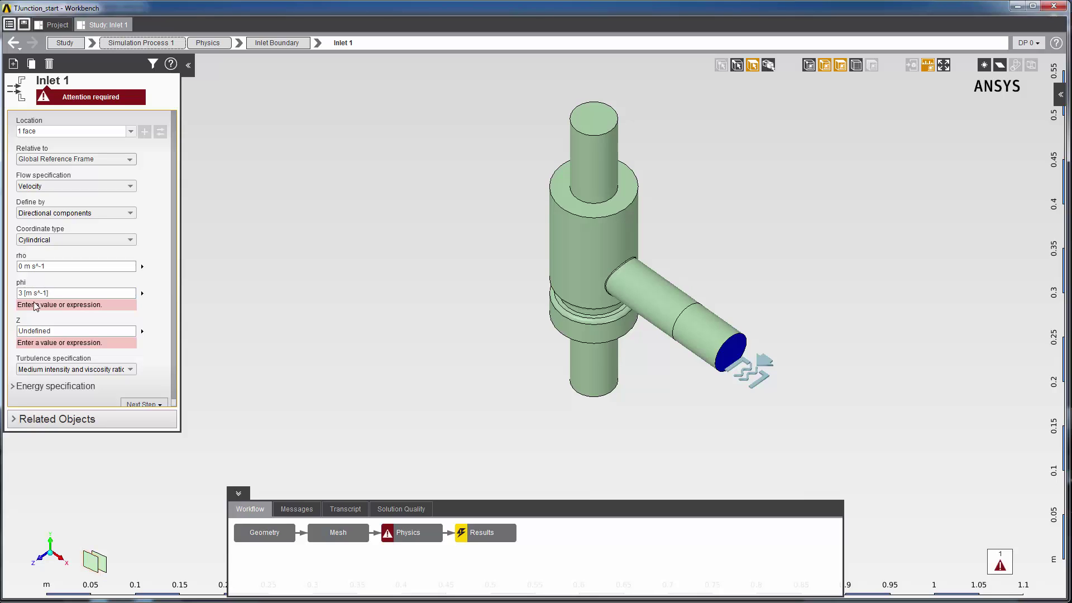
pyautogui.press('Return')
pyautogui.click(27, 316)
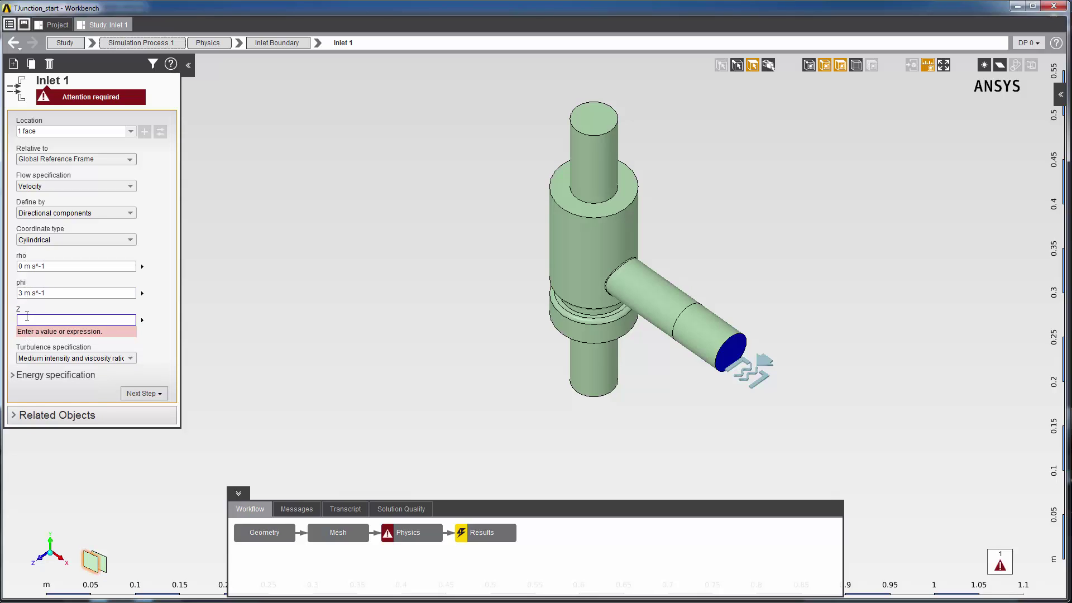
pyautogui.write('5')
pyautogui.press('Return')
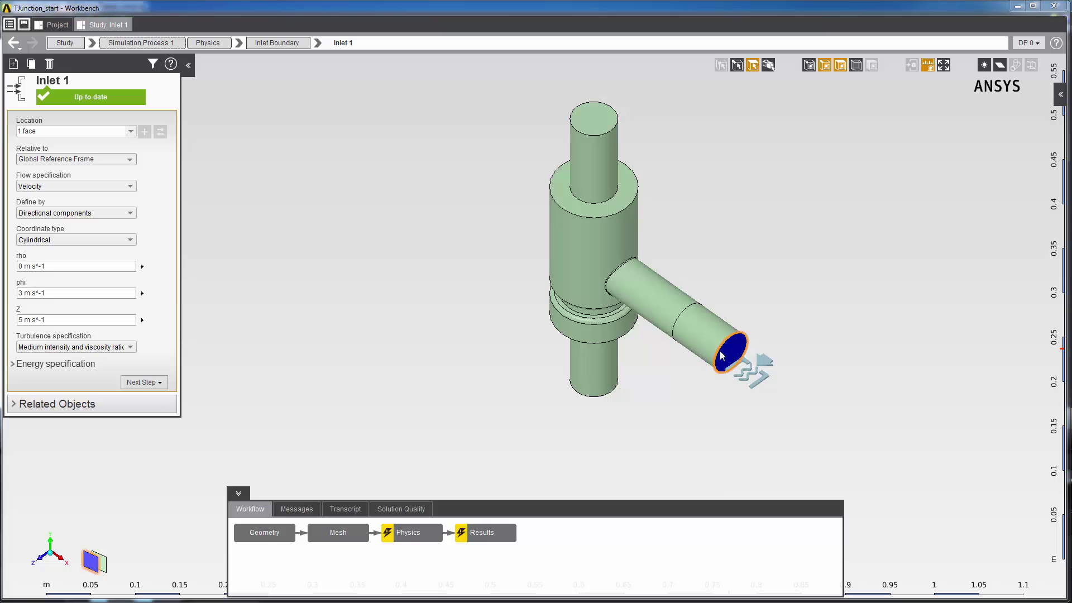
# - Make Inlet 1 relative to a newly created Reference Frame 1, with Axis 1 direction reversed
pyautogui.click(719, 350)
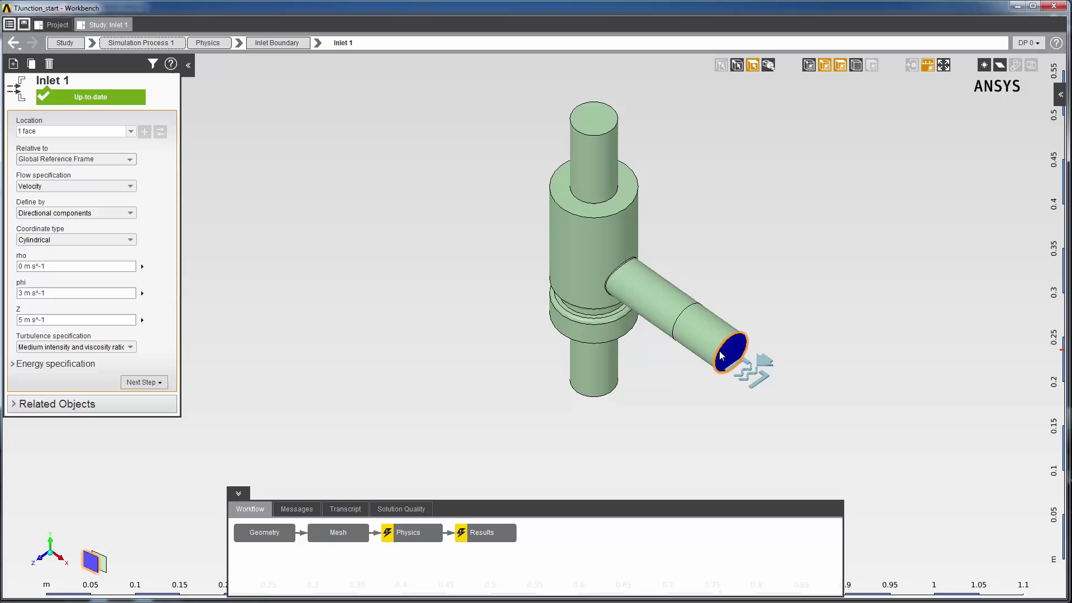
pyautogui.click(128, 159)
pyautogui.click(114, 175)
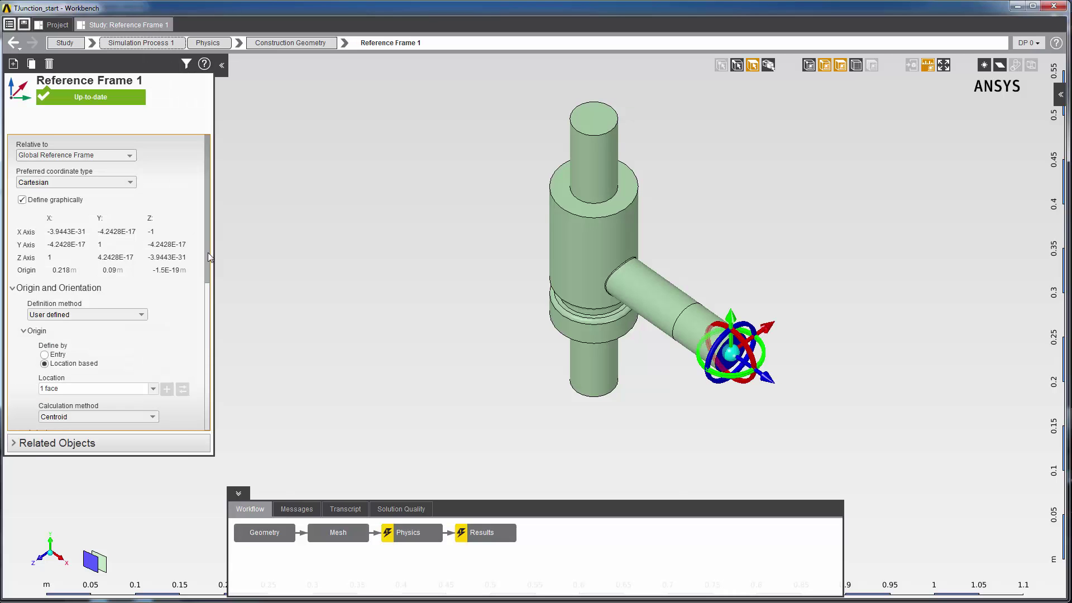
pyautogui.moveTo(206, 265); pyautogui.dragTo(207, 382)
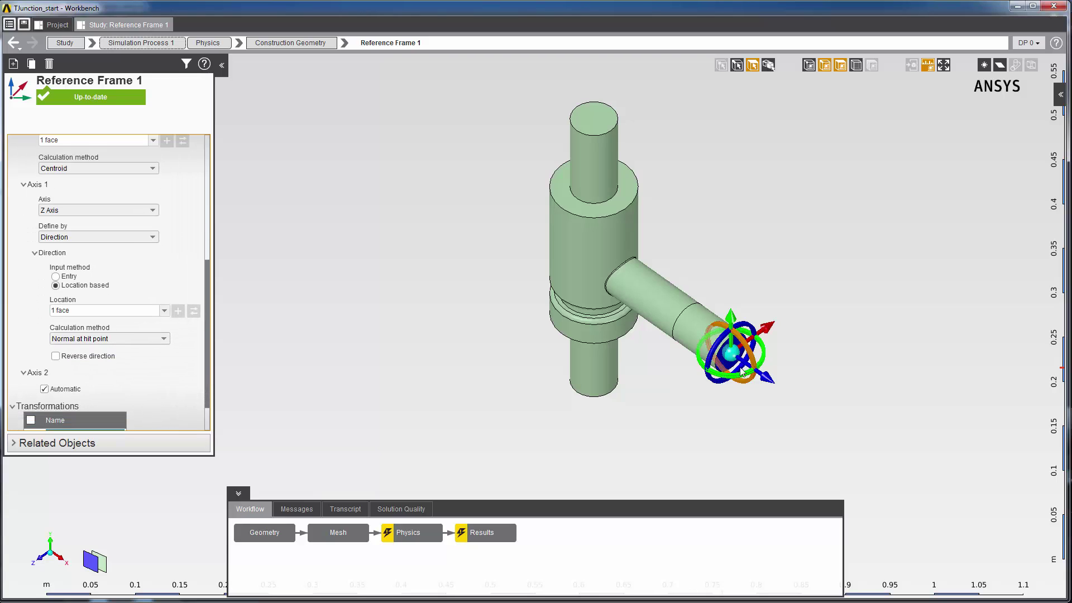
pyautogui.click(55, 356)
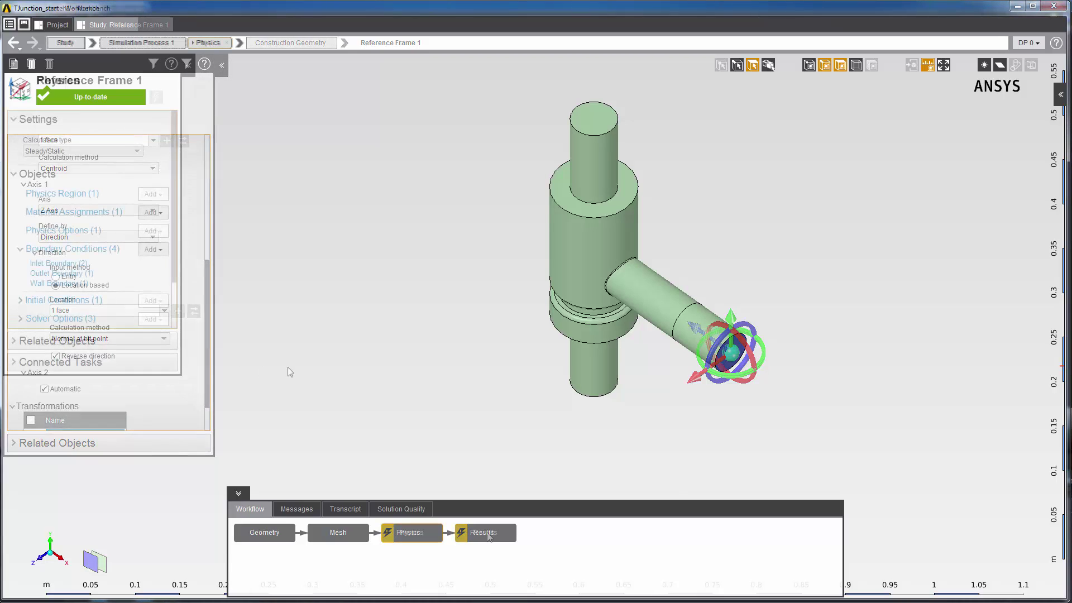
# - Show the streamline result, then add Reference Frame 5 at the global origin
pyautogui.click(484, 532)
pyautogui.click(62, 164)
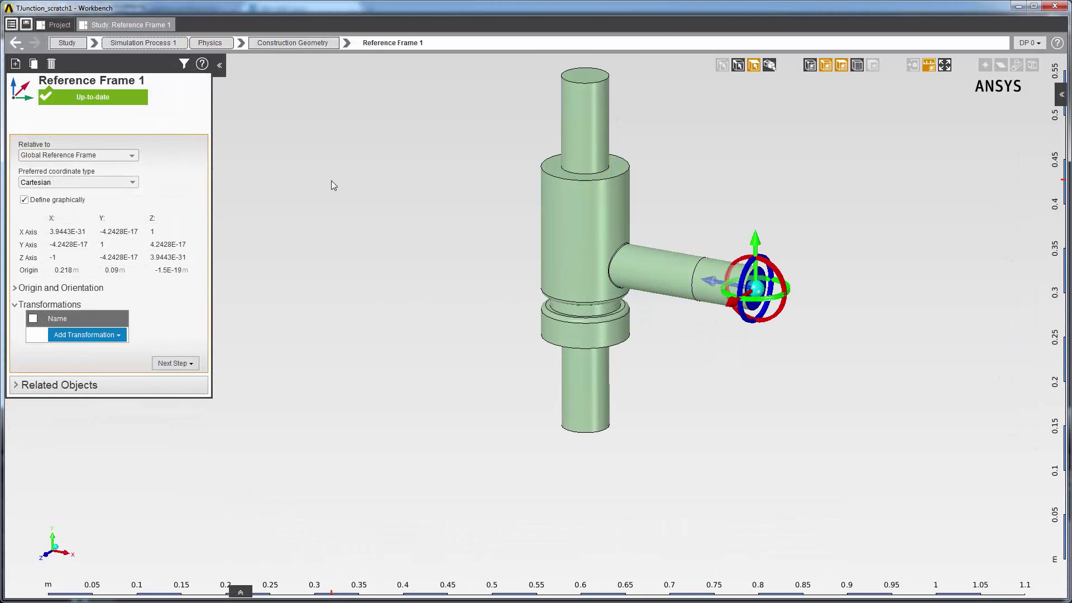
pyautogui.rightClick(331, 180)
pyautogui.moveTo(402, 190)
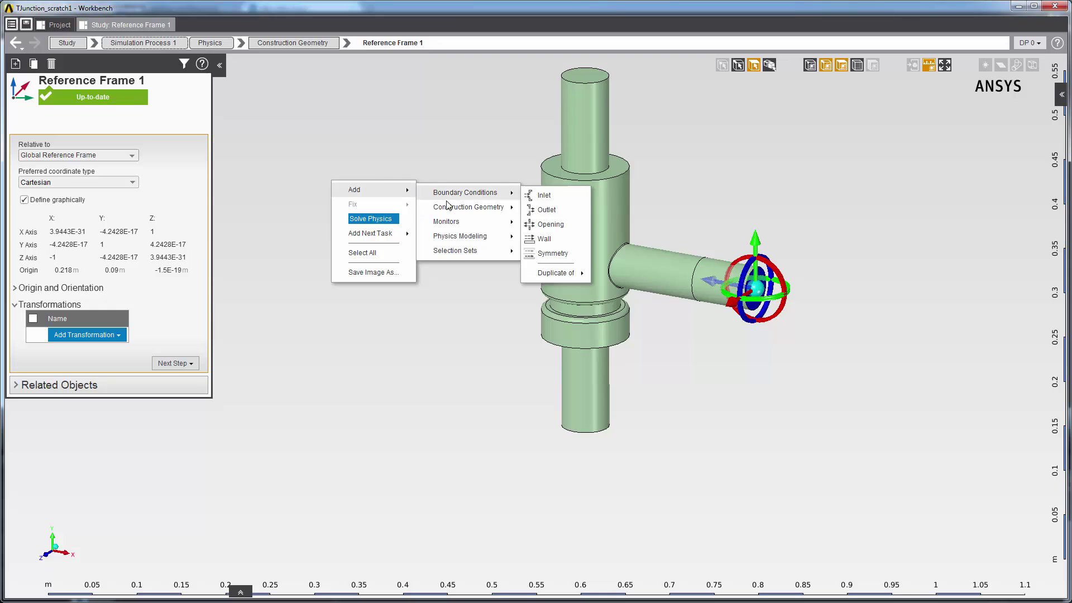
pyautogui.moveTo(471, 208)
pyautogui.click(550, 223)
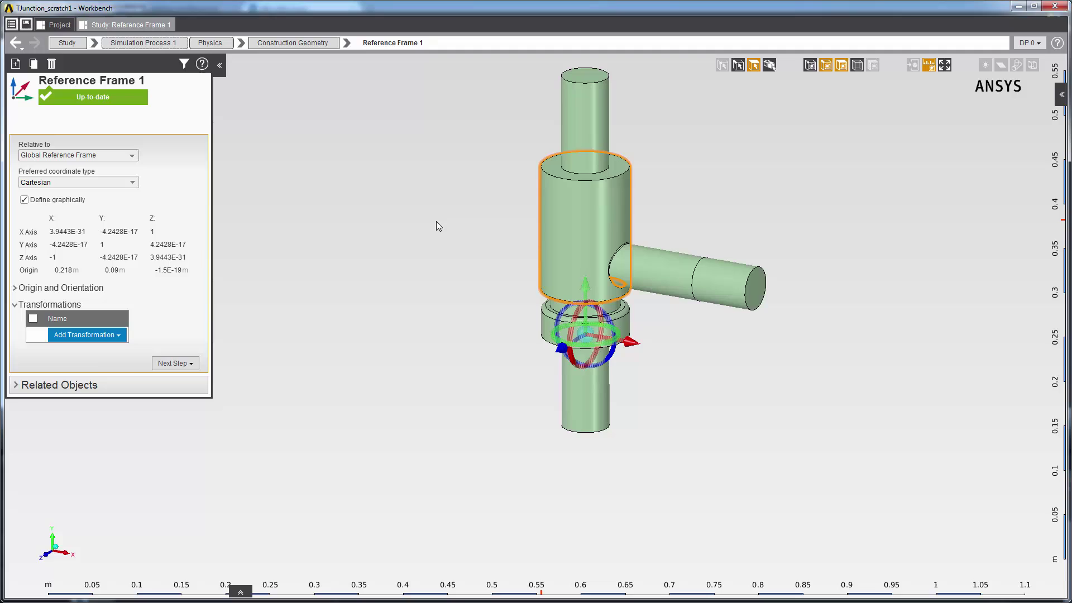
# - Hide the model faces and set Reference Frame 5's origin Y to 0.1 m
pyautogui.click(844, 68)
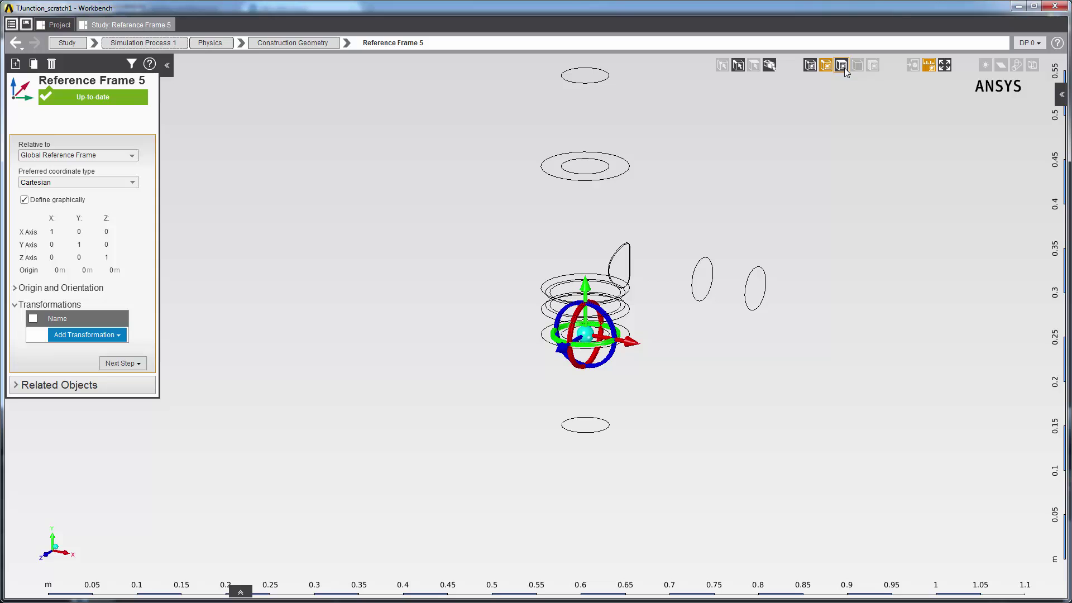
pyautogui.click(587, 301)
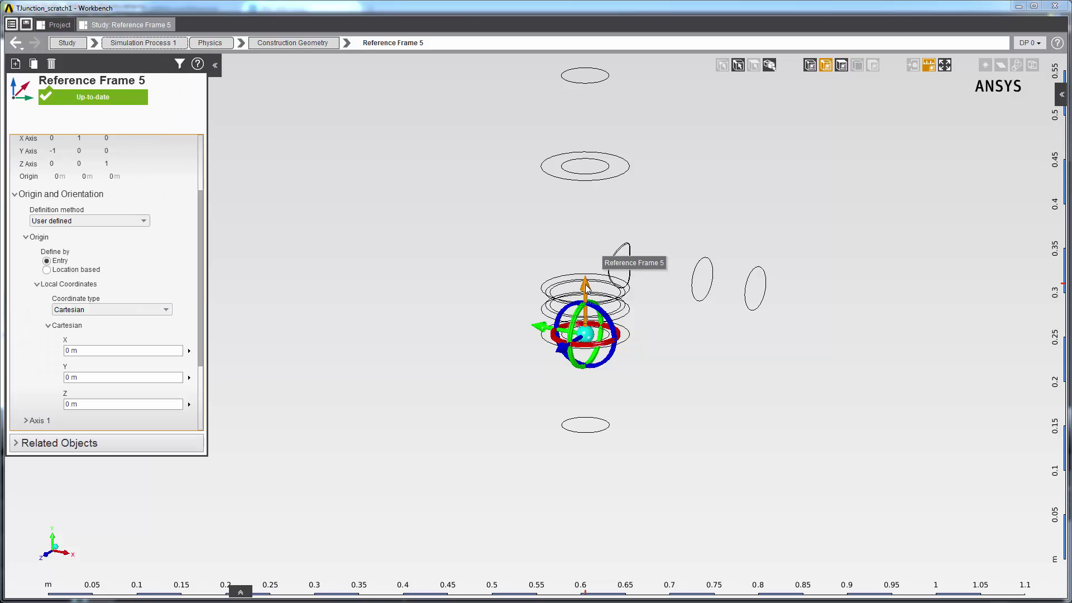
pyautogui.moveTo(587, 289); pyautogui.dragTo(590, 183)
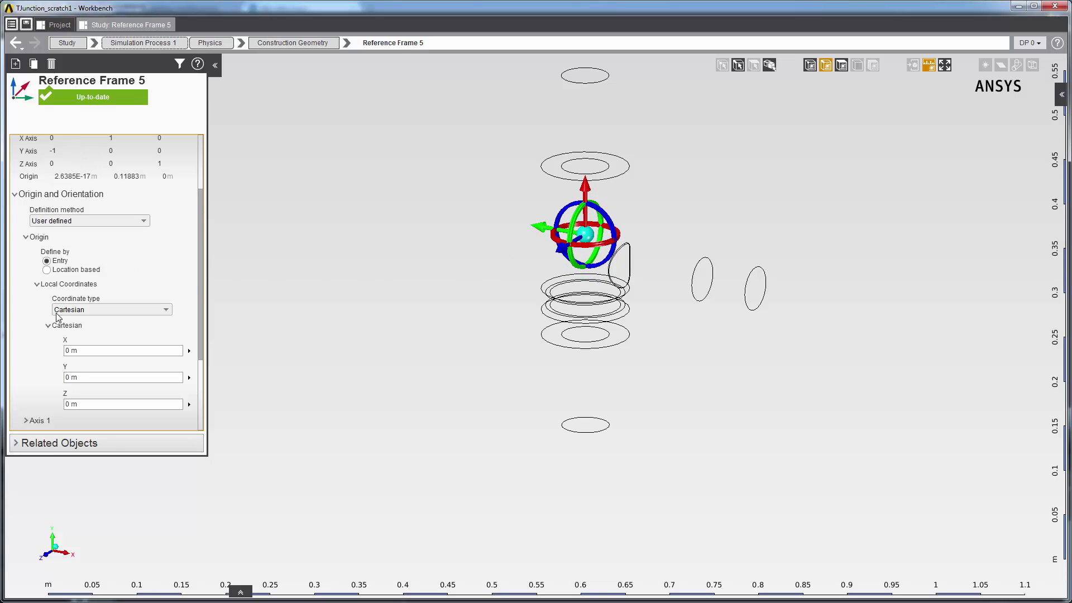
pyautogui.click(70, 377)
pyautogui.write('0.1')
pyautogui.press('Return')
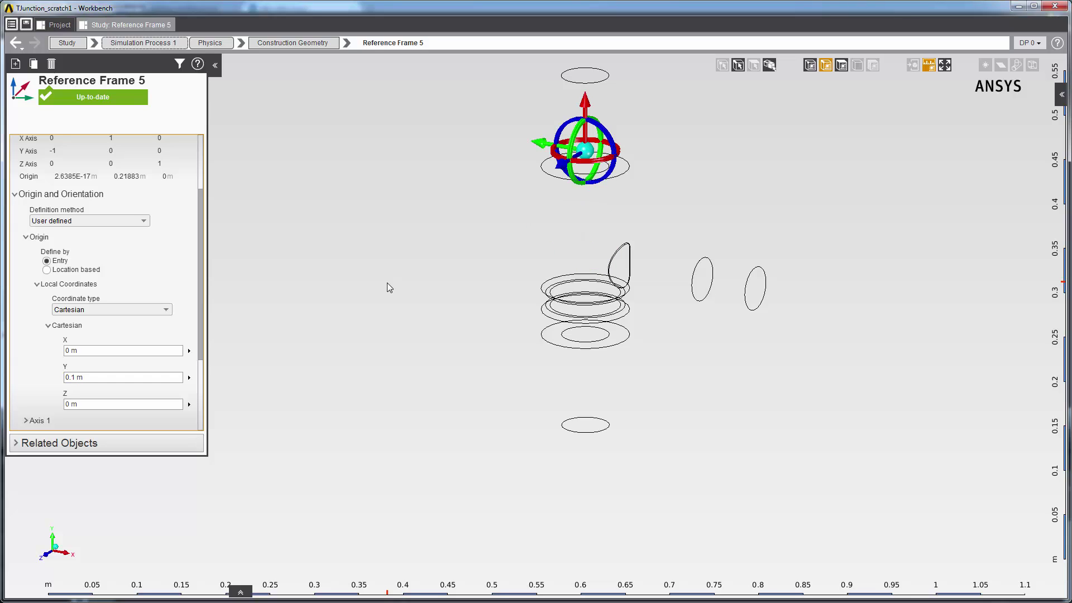
# - Set Axis 1's direction vector to 1, 0, 0 along X
pyautogui.moveTo(205, 369); pyautogui.dragTo(203, 407)
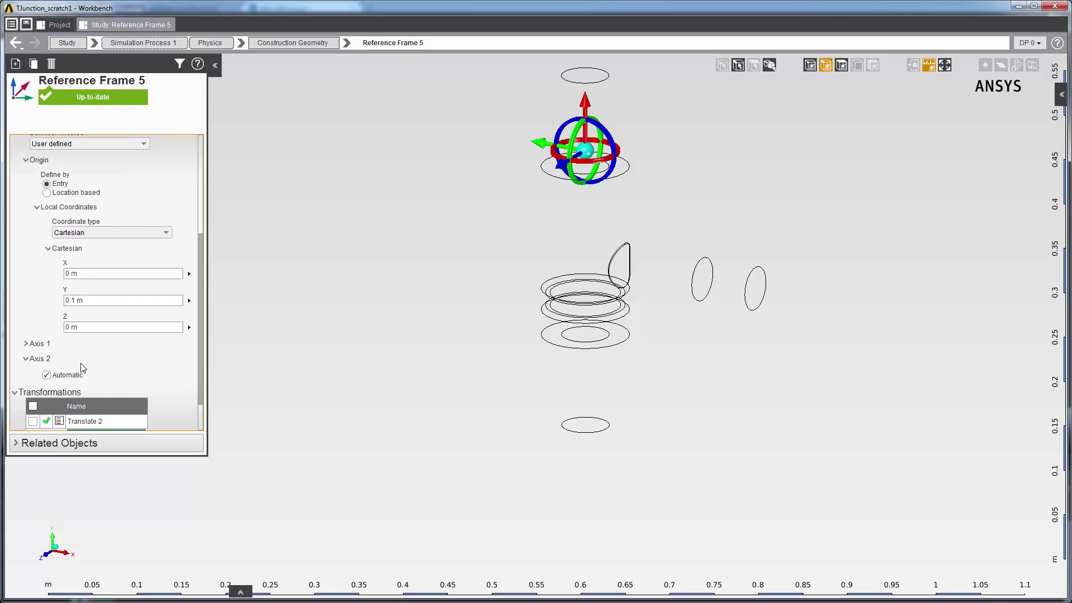
pyautogui.click(26, 344)
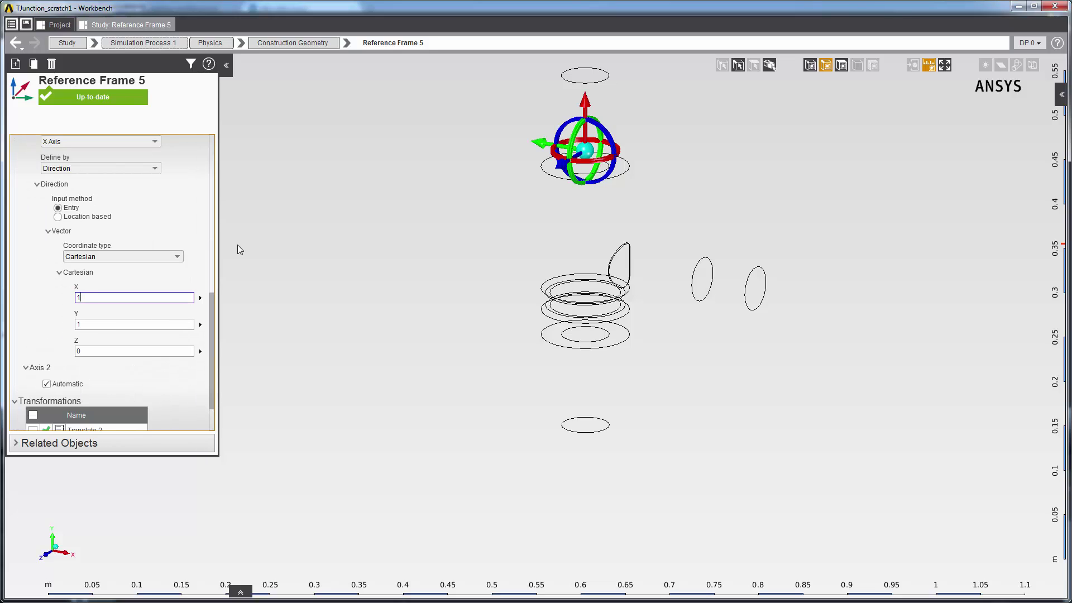
pyautogui.click(112, 325)
pyautogui.write('0')
pyautogui.press('Return')
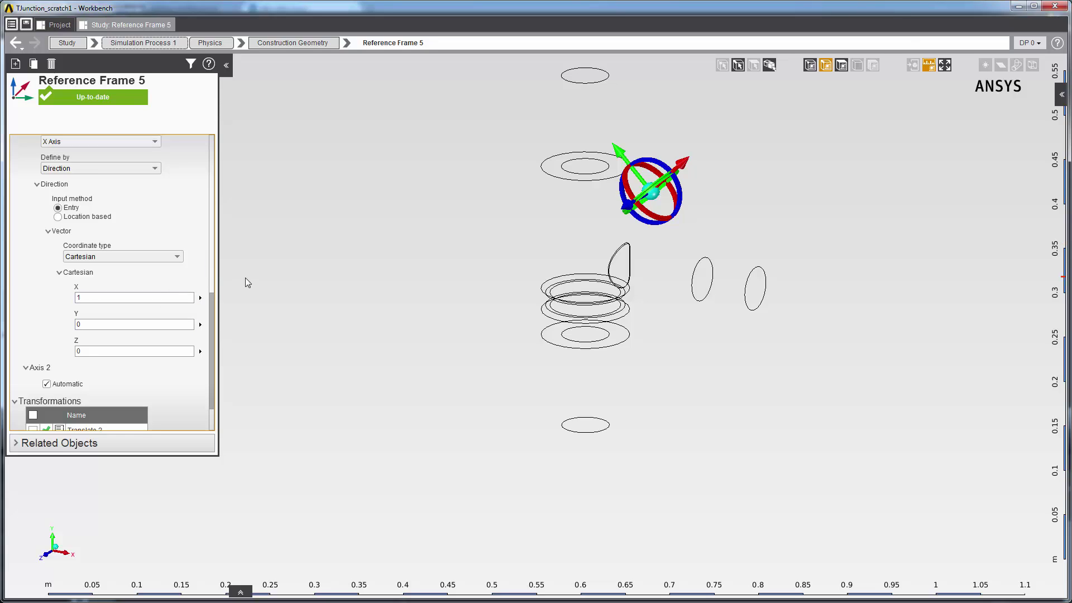
# - Add a new construction reference frame, Reference Frame 6, from the viewport menu
pyautogui.rightClick(435, 190)
pyautogui.moveTo(476, 205)
pyautogui.moveTo(569, 217)
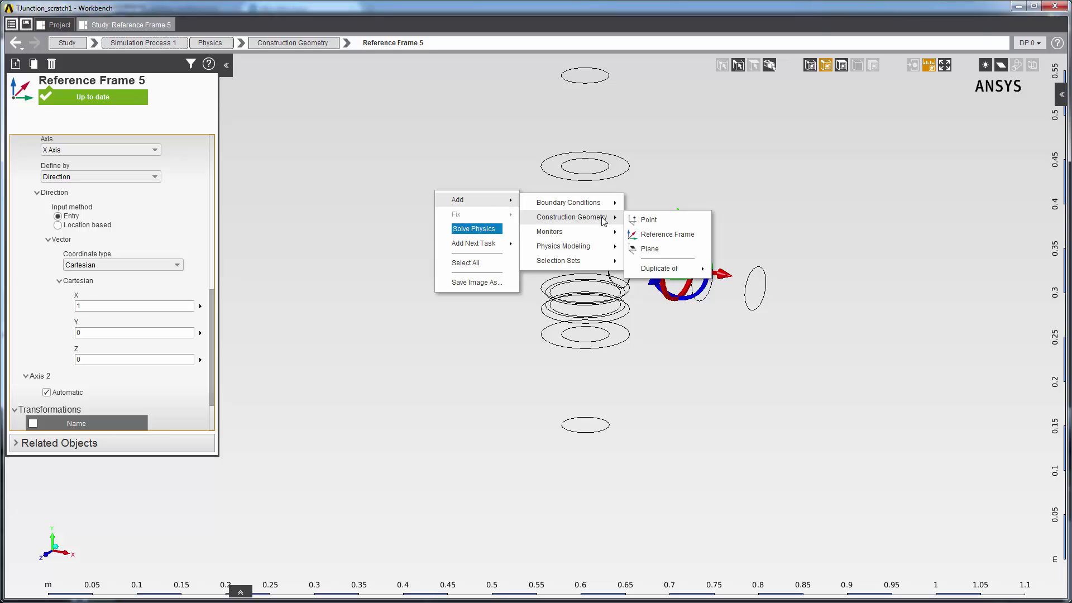
pyautogui.click(668, 235)
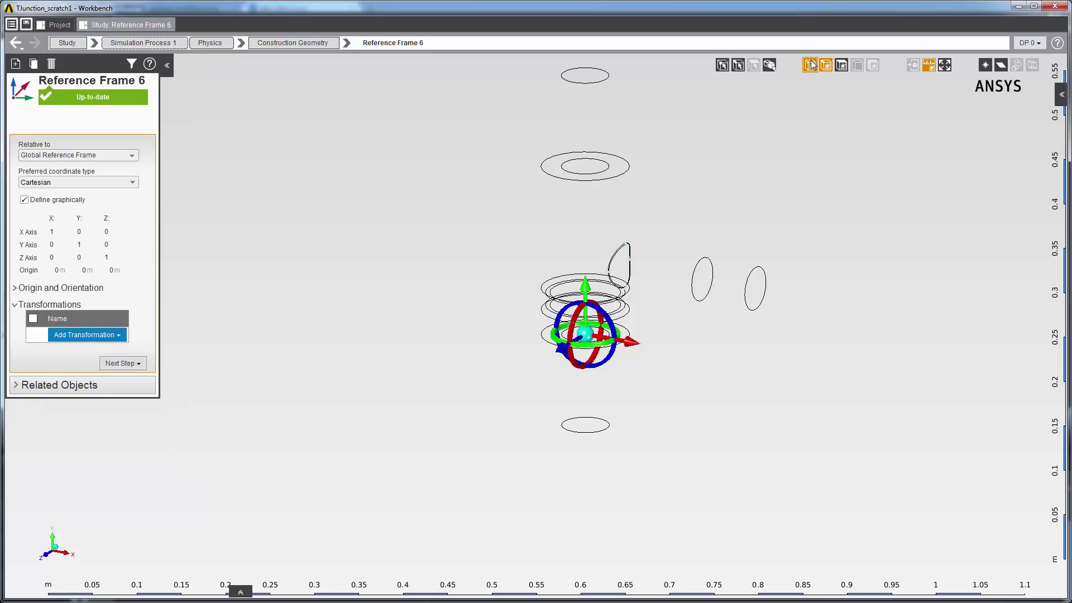
# - Snap its origin to a model vertex at X 0.051 m, Y 0.115 m, then select the right-hand pipe edge
pyautogui.click(722, 65)
pyautogui.click(16, 288)
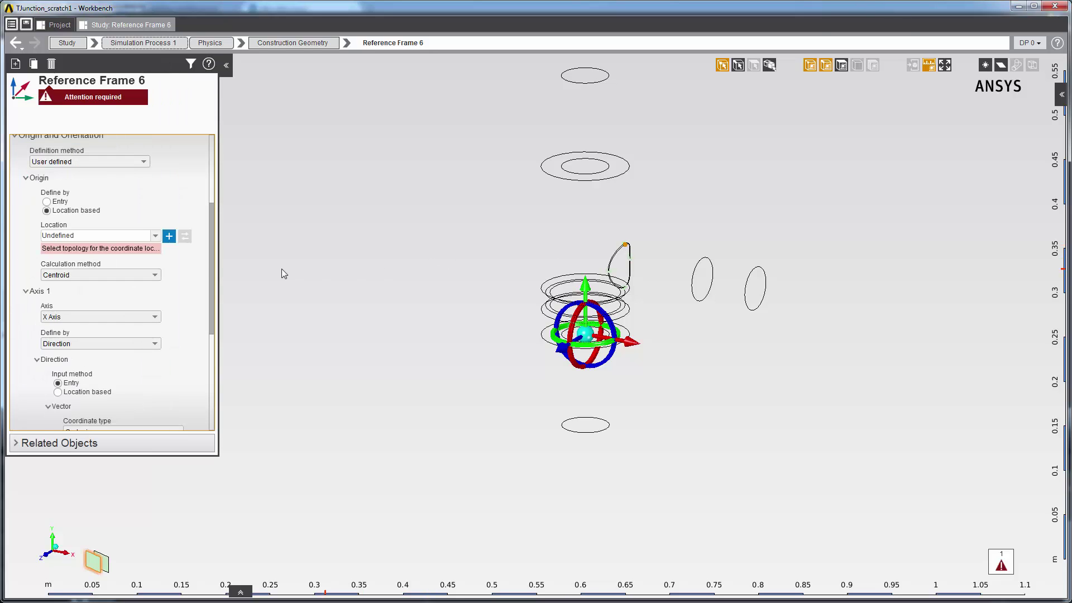
pyautogui.click(170, 237)
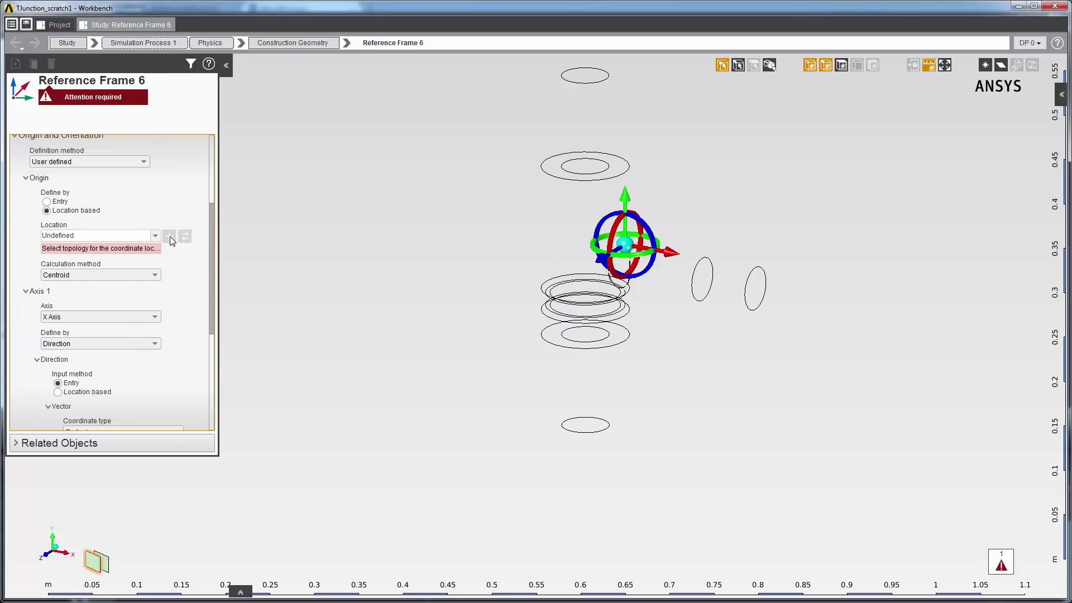
pyautogui.click(738, 65)
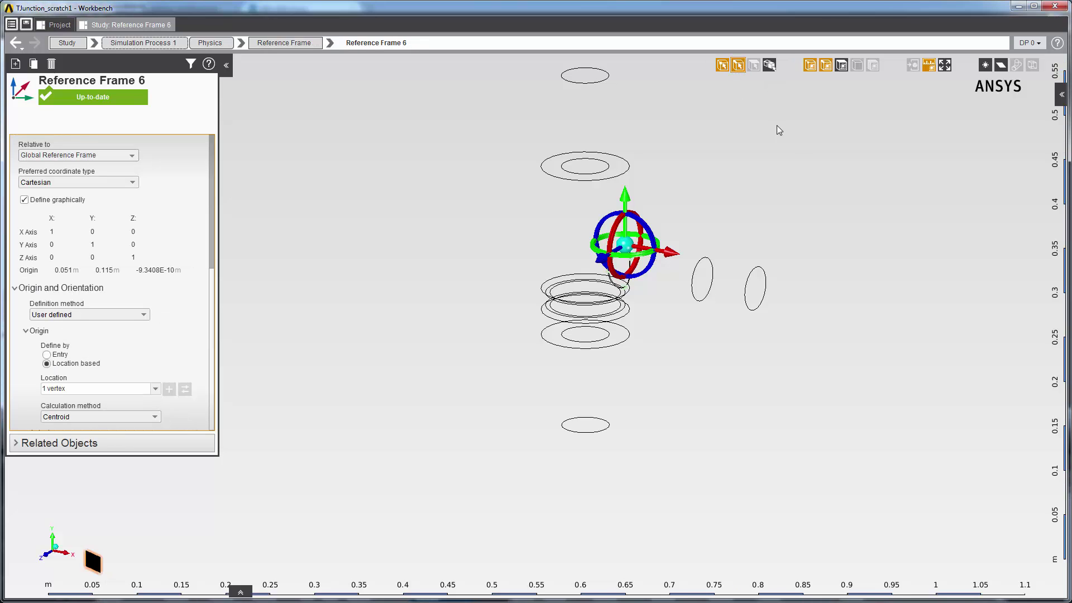
pyautogui.click(761, 267)
# - Add Reference Frame 7 on the selected side-pipe edge
pyautogui.rightClick(760, 267)
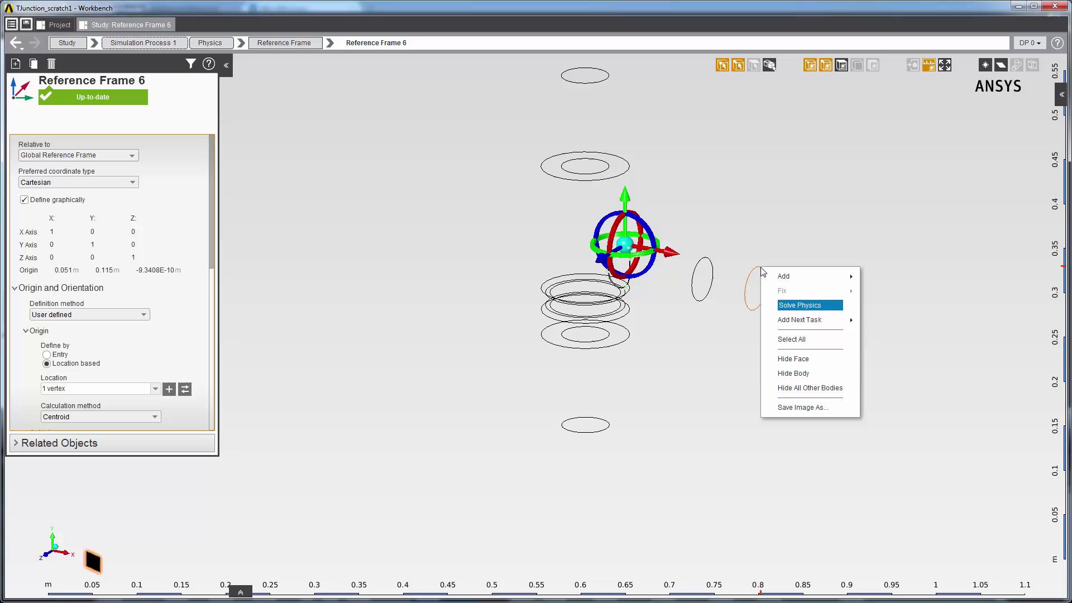
pyautogui.moveTo(793, 276)
pyautogui.moveTo(915, 279)
pyautogui.click(996, 296)
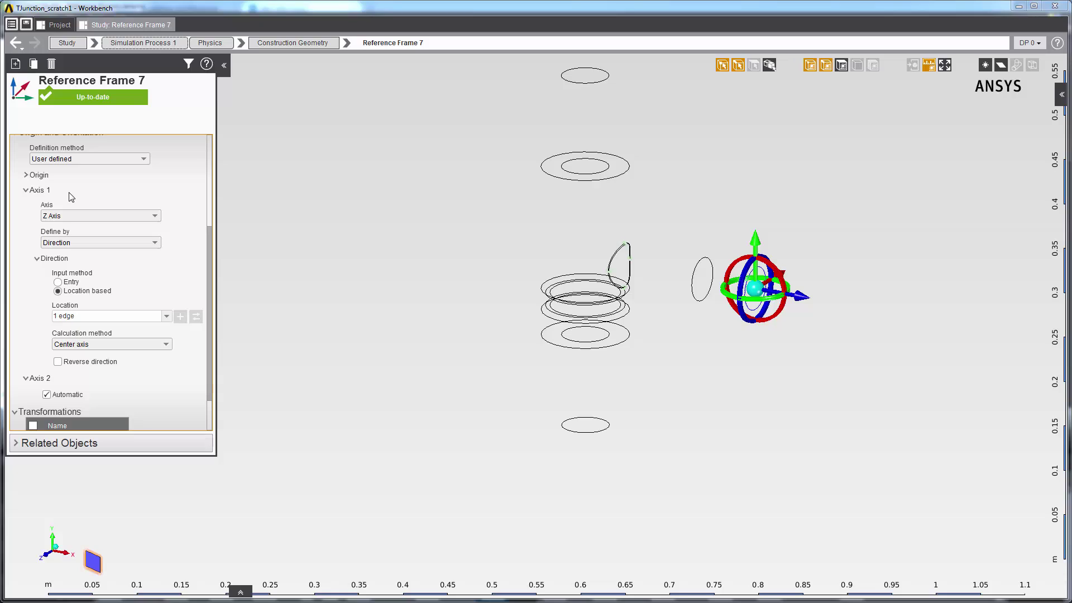
# - Make Axis 1 the X axis defined by a vector with Z component 0, and restore shaded faces
pyautogui.click(155, 217)
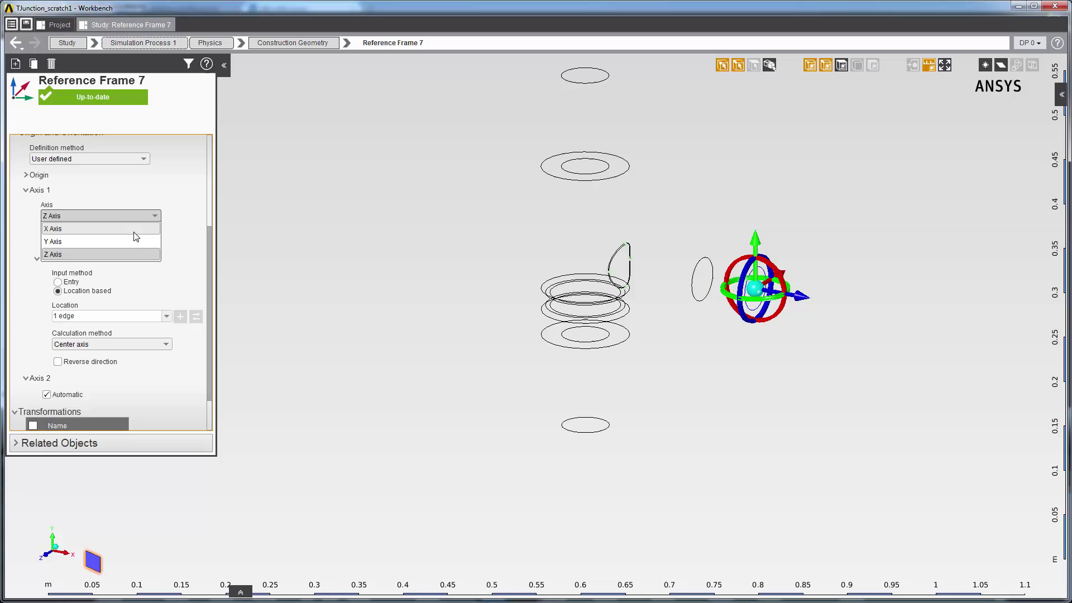
pyautogui.click(134, 229)
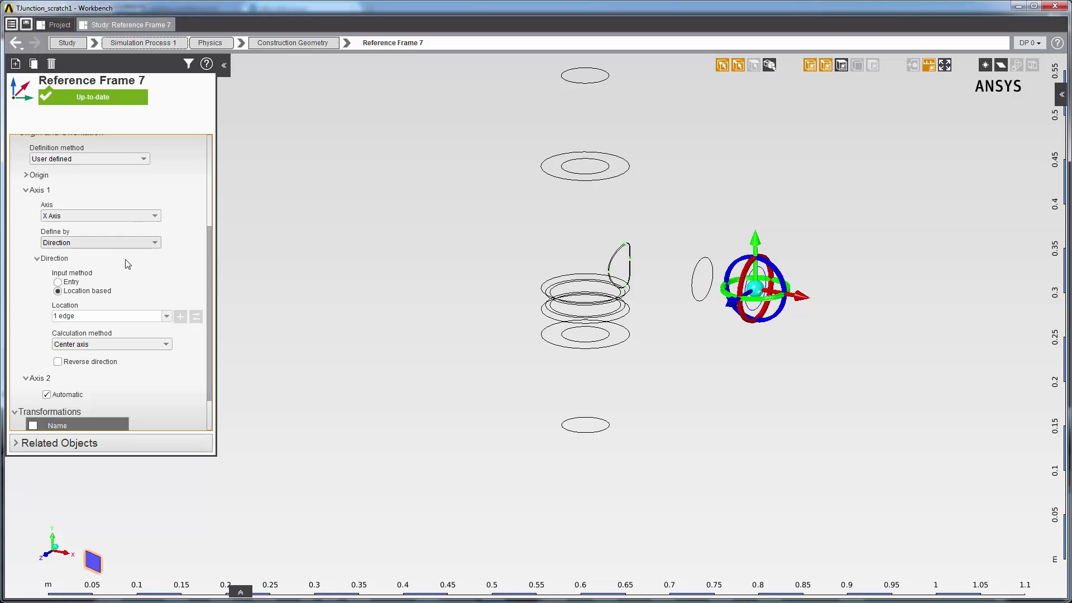
pyautogui.click(58, 283)
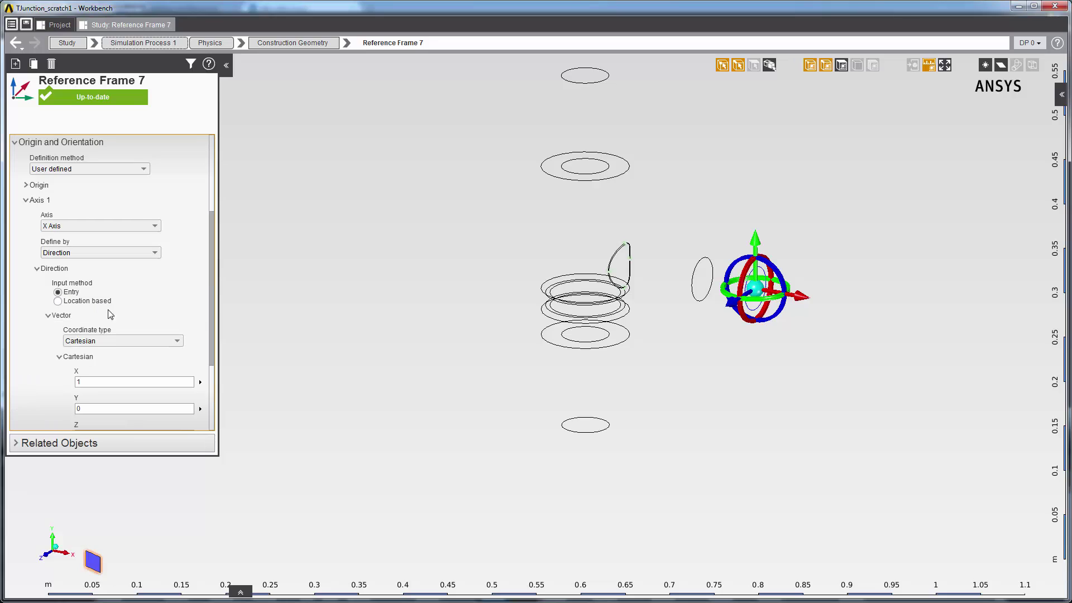
pyautogui.click(120, 371)
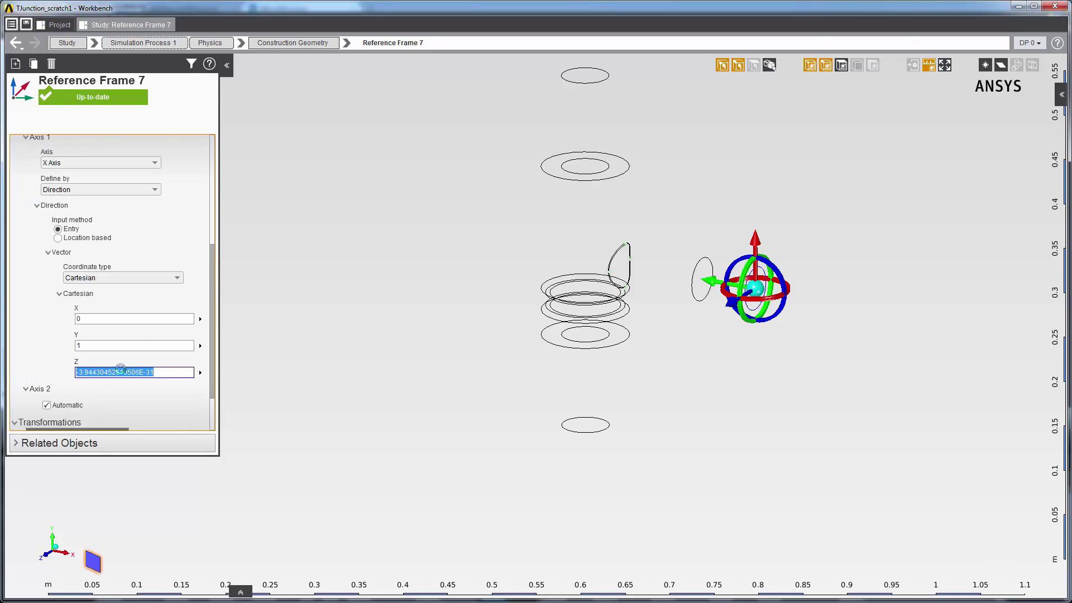
pyautogui.write('0')
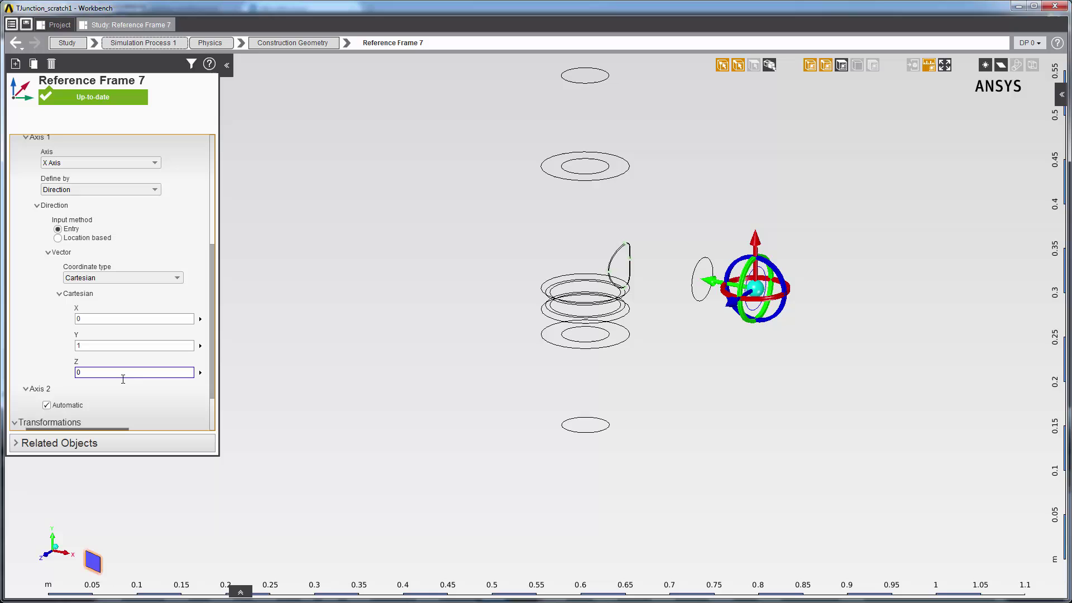
pyautogui.scroll(-2, 123, 396)
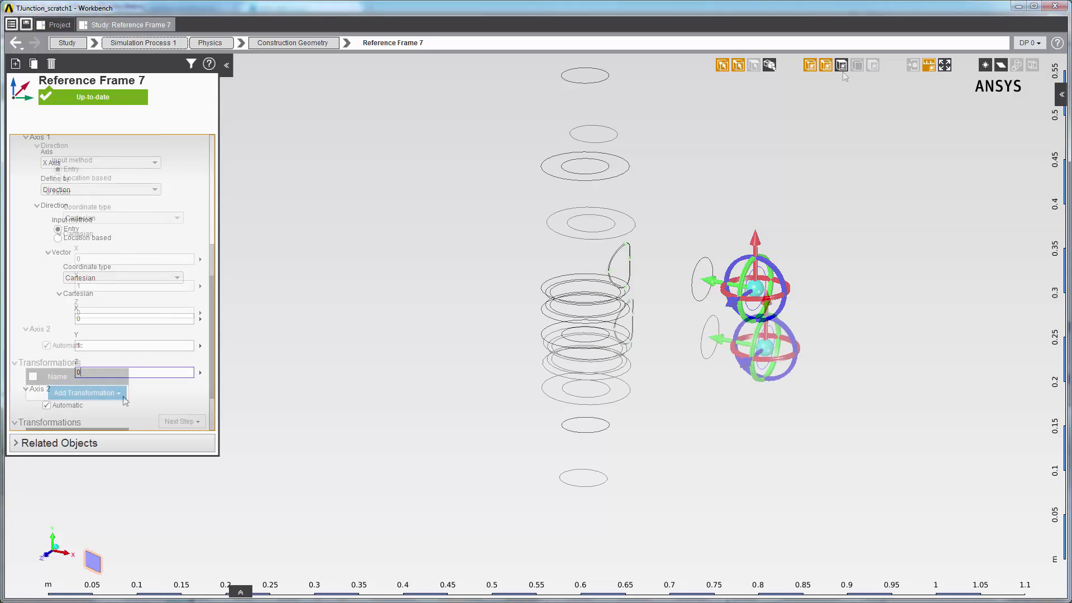
pyautogui.click(842, 66)
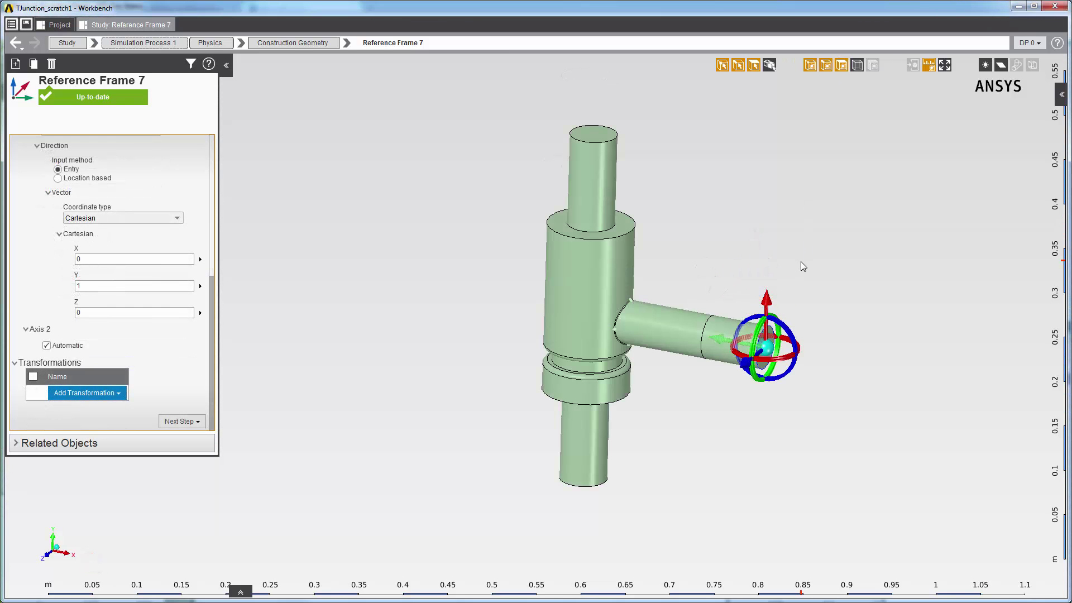
pyautogui.scroll(5, 801, 261)
pyautogui.scroll(2, 110, 212)
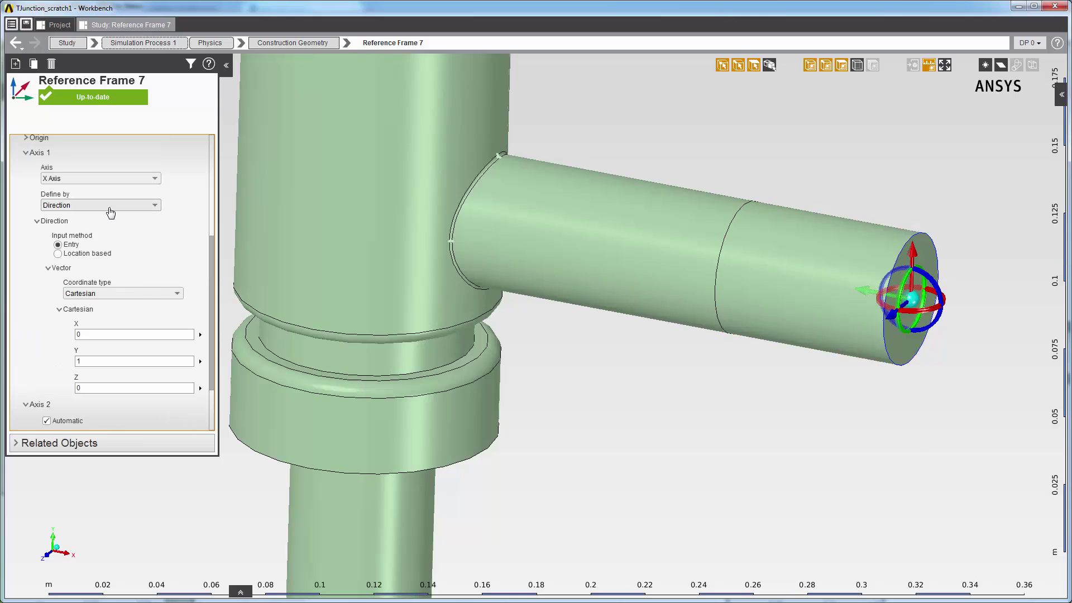
# - Redefine the X axis through a hit point on the side pipe's end face
pyautogui.click(110, 208)
pyautogui.click(62, 232)
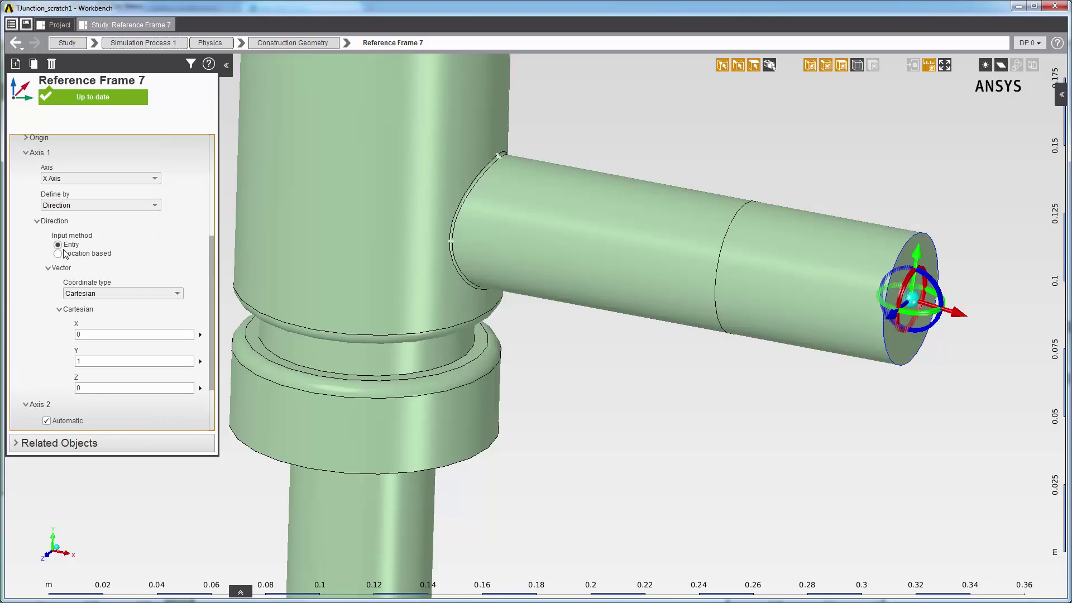
pyautogui.click(58, 348)
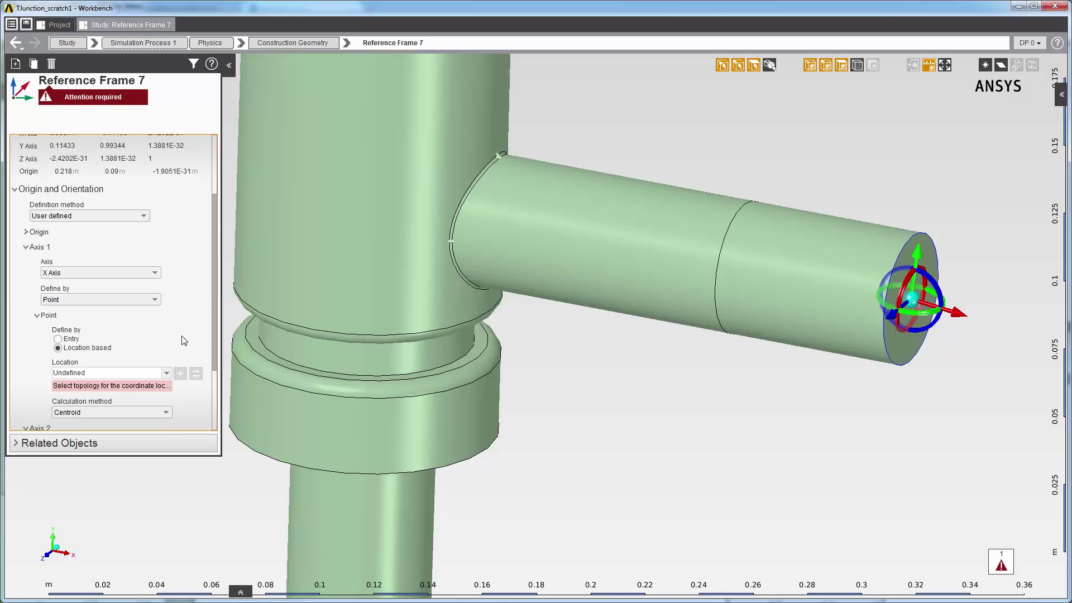
pyautogui.click(164, 413)
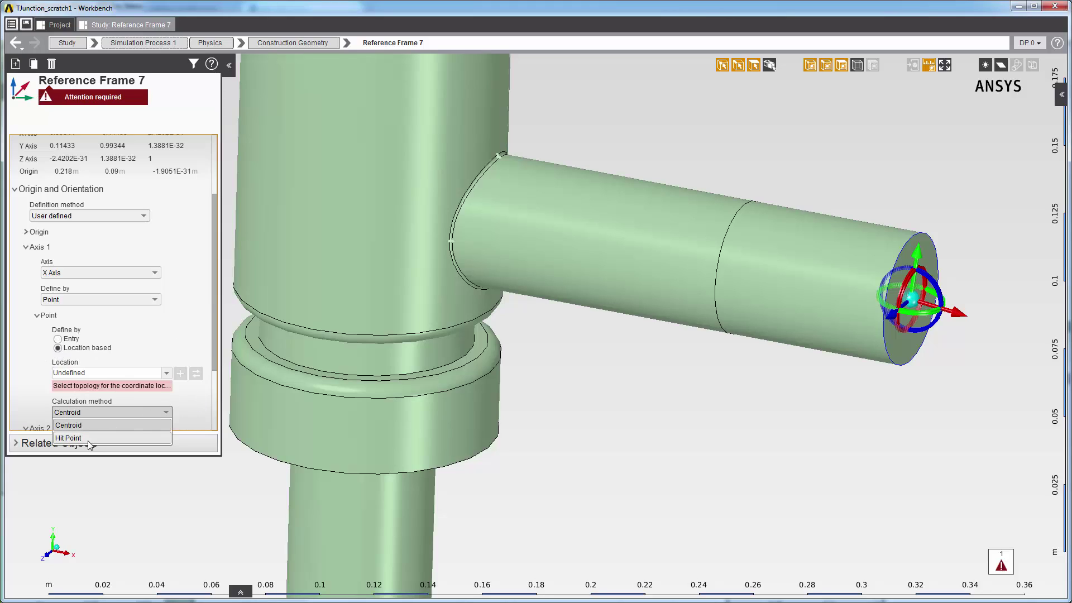
pyautogui.click(69, 438)
pyautogui.click(934, 264)
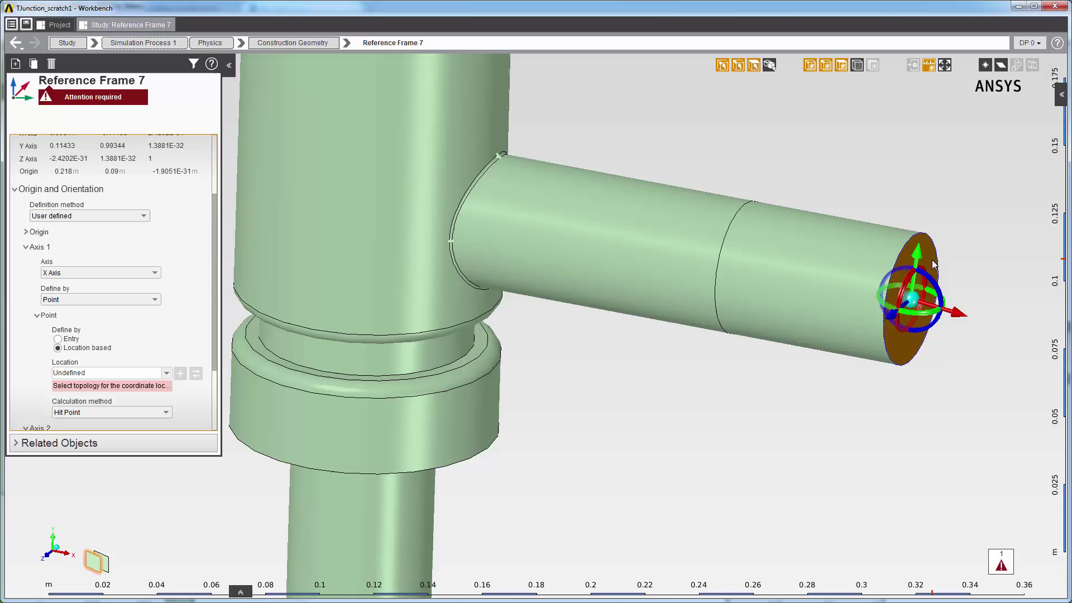
pyautogui.click(180, 372)
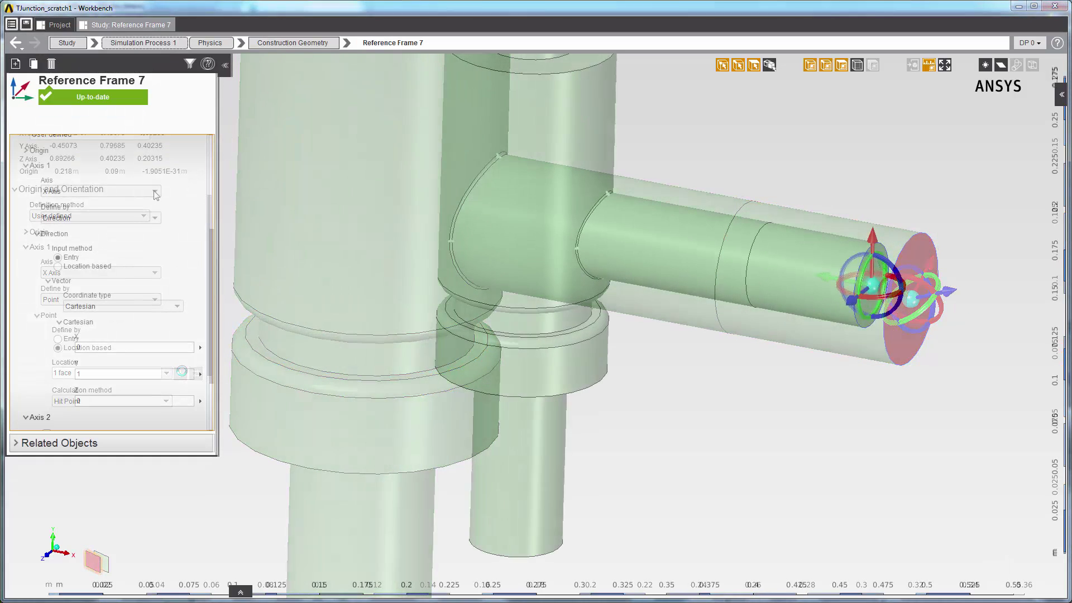
# - Make Axis 1 the Z axis, taking its direction from the branch pipe's end face, reversed
pyautogui.click(155, 193)
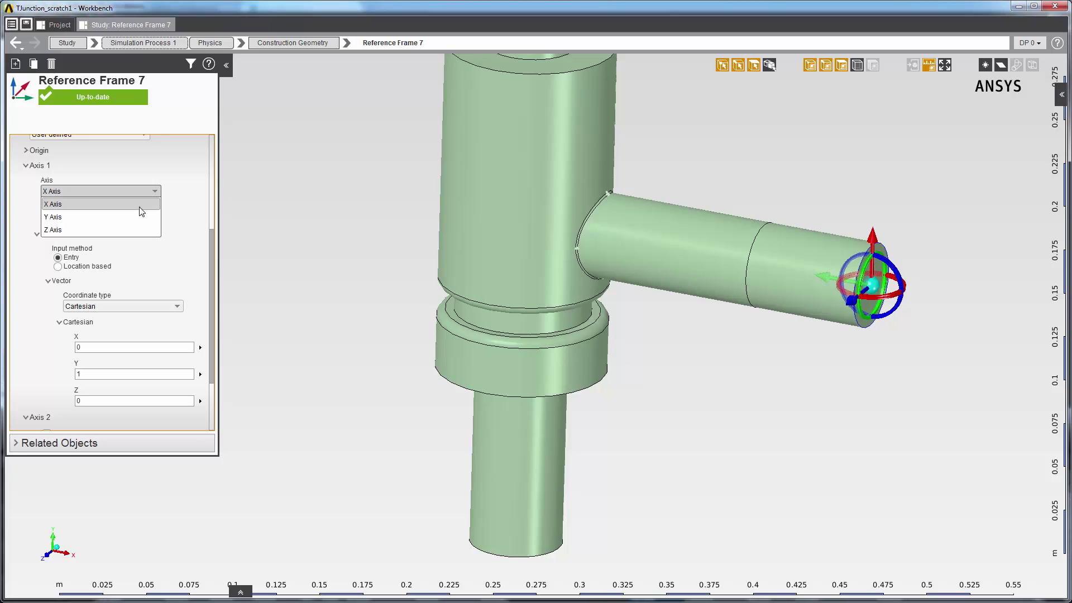
pyautogui.click(134, 229)
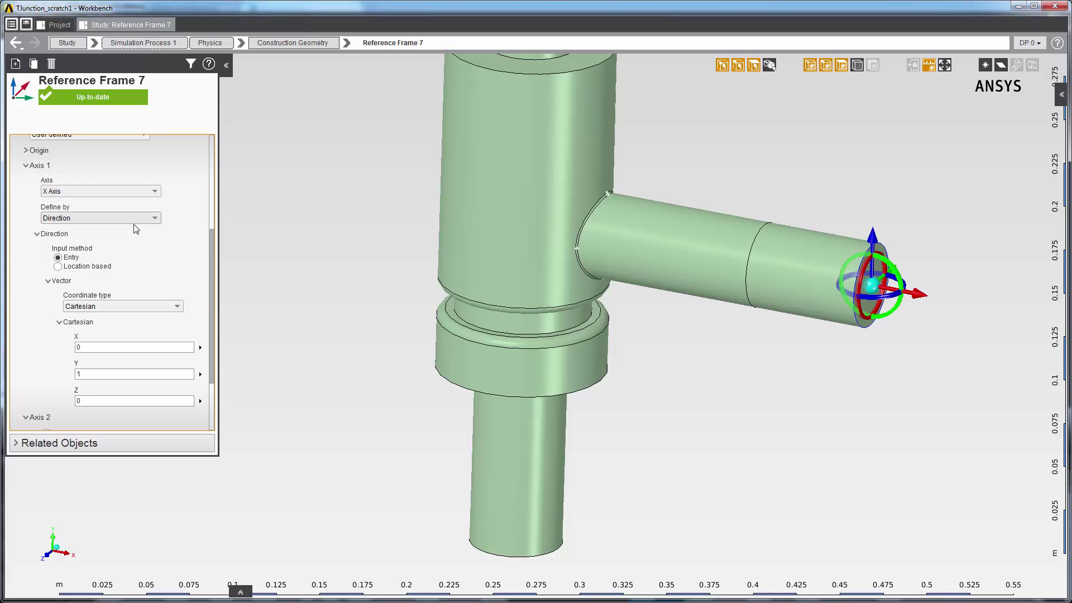
pyautogui.click(58, 267)
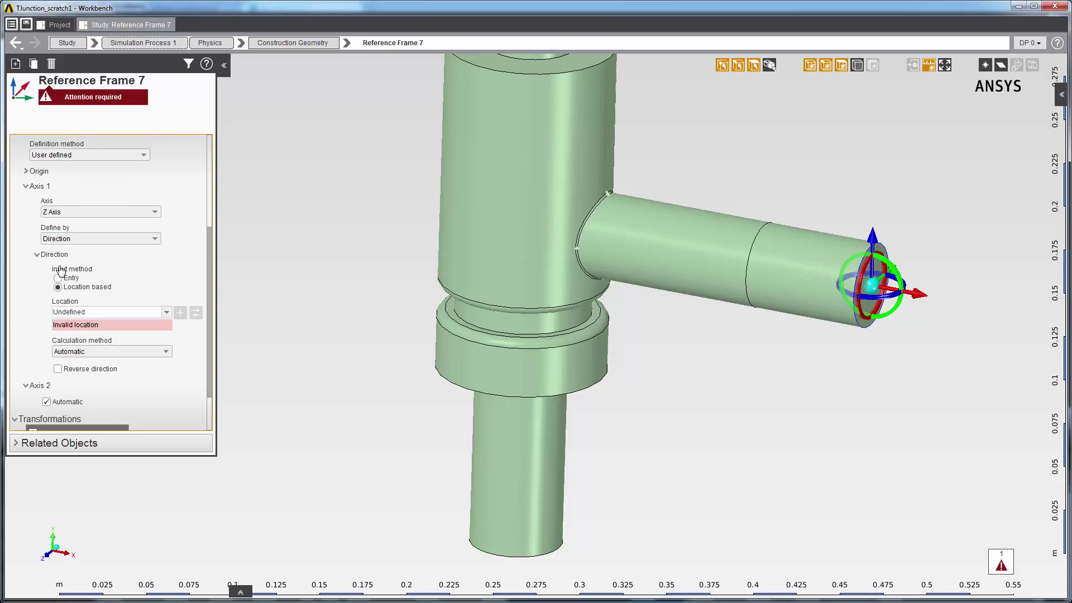
pyautogui.click(879, 252)
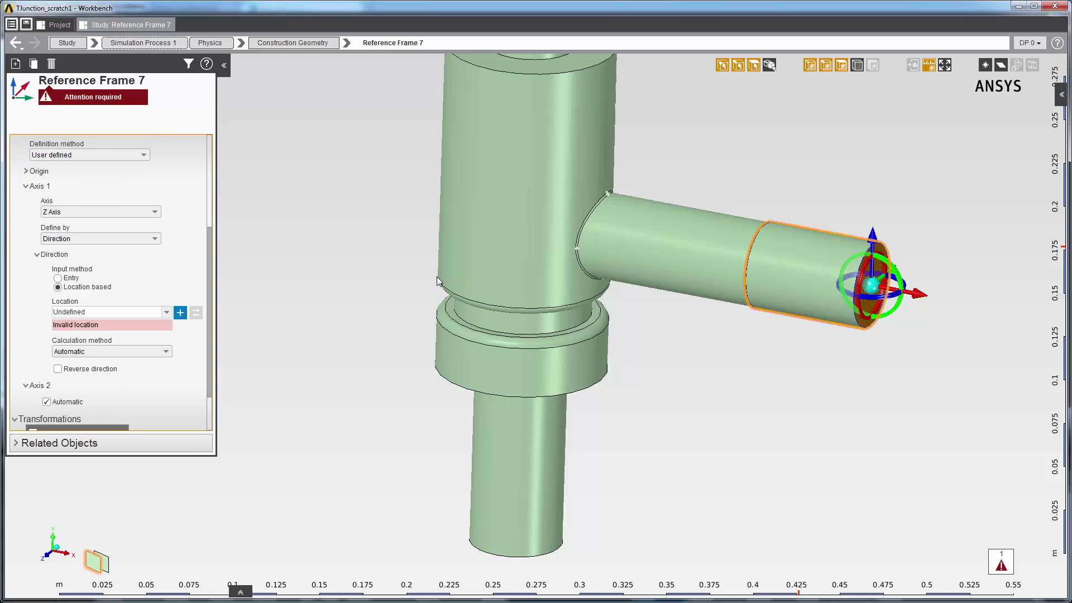
pyautogui.click(180, 314)
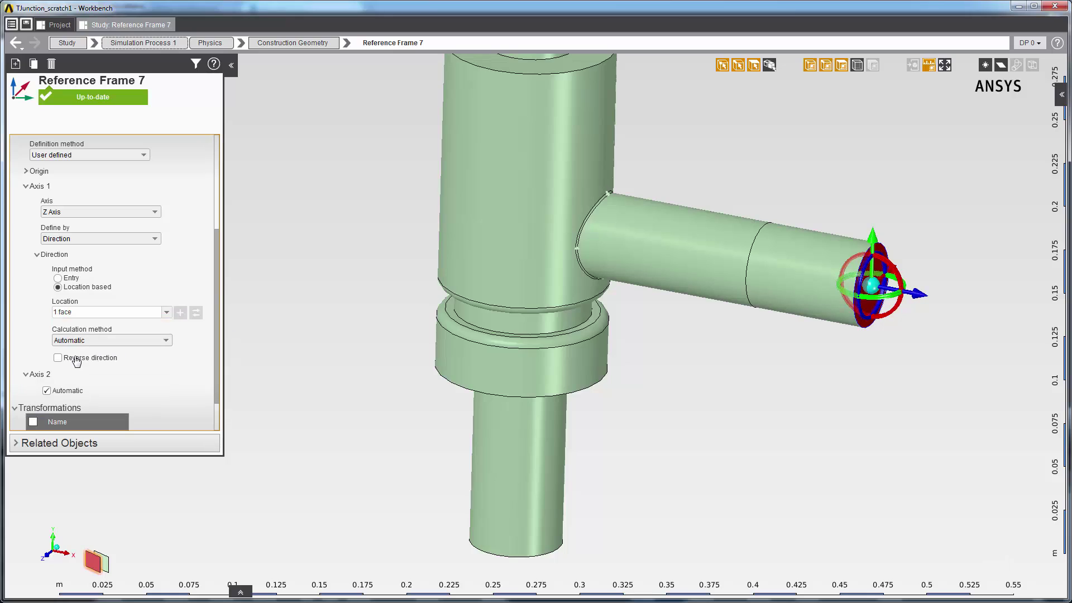
pyautogui.click(58, 358)
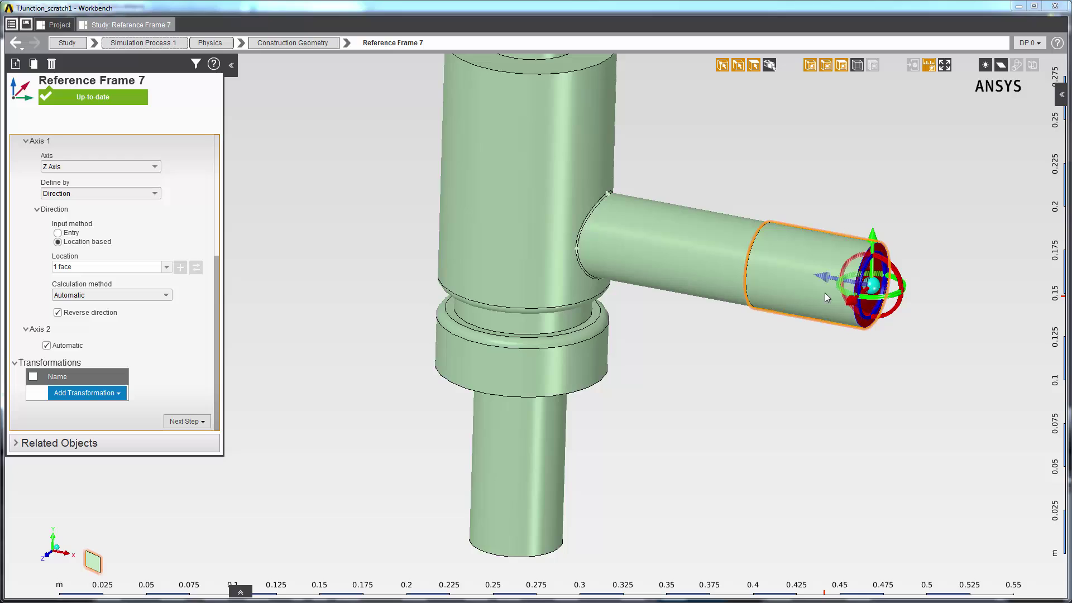
pyautogui.moveTo(828, 282); pyautogui.dragTo(660, 242)
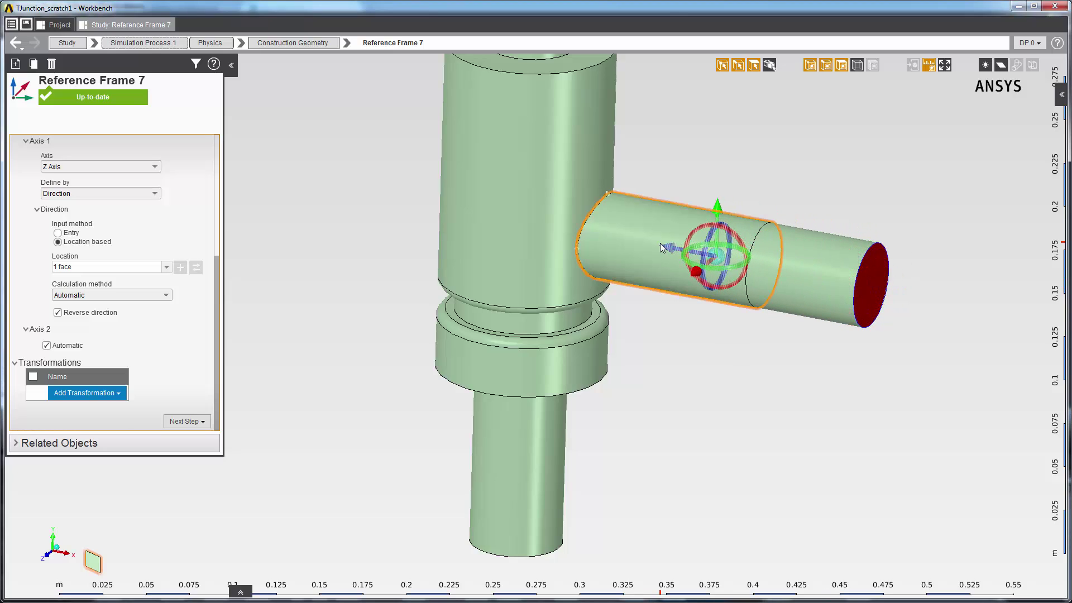
pyautogui.click(104, 393)
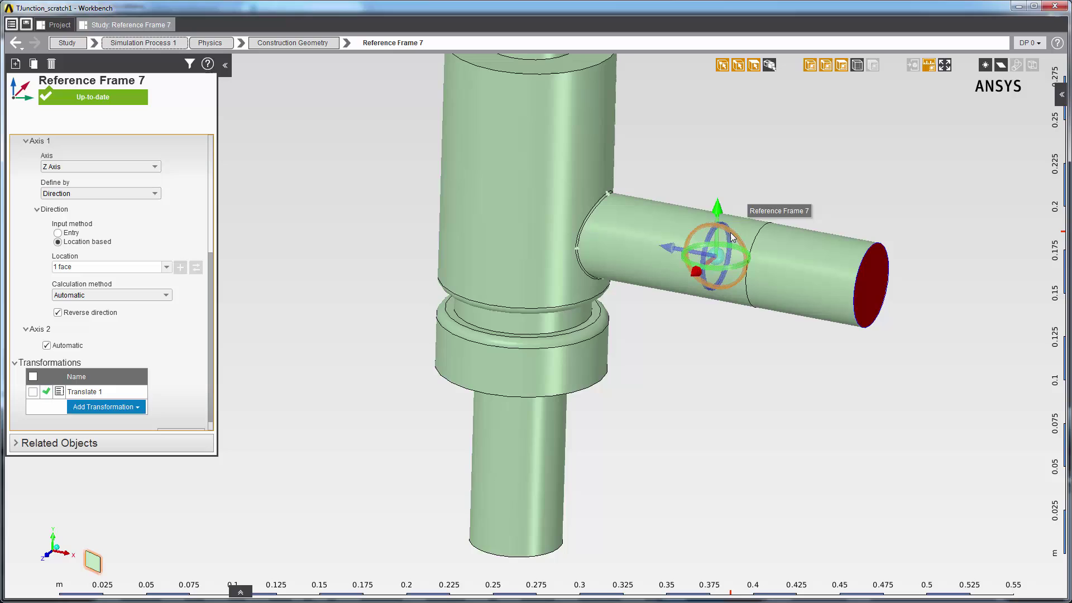
pyautogui.moveTo(737, 231); pyautogui.dragTo(700, 258)
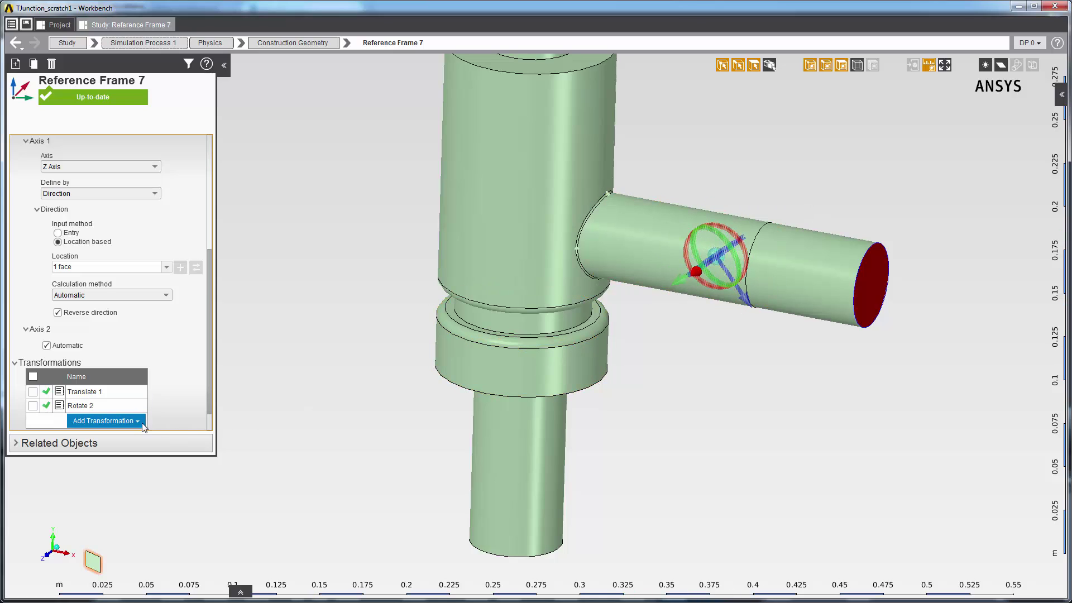
pyautogui.click(136, 422)
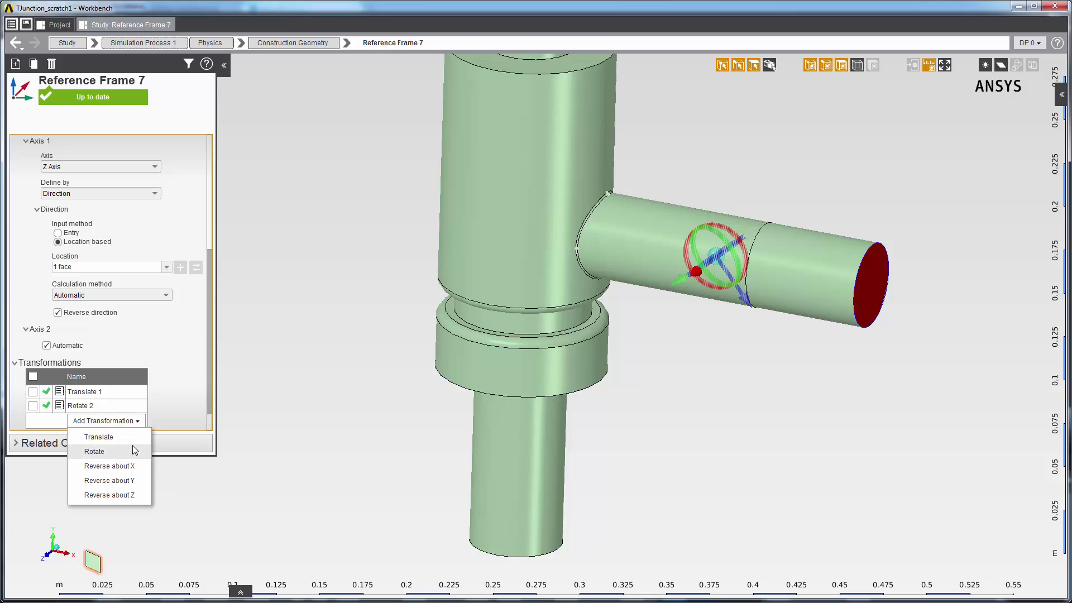
pyautogui.click(32, 406)
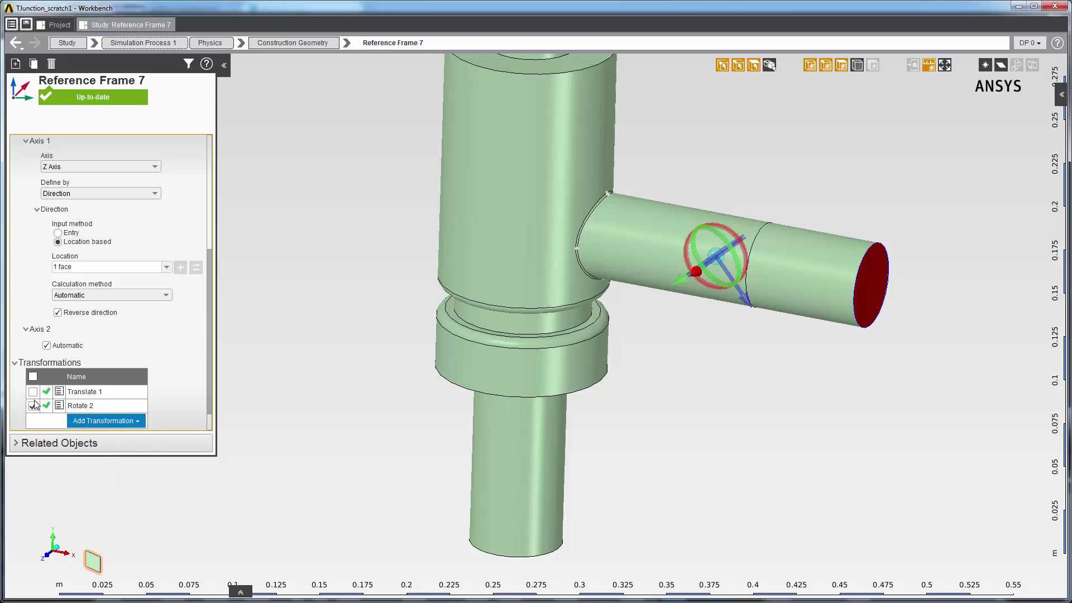
pyautogui.click(142, 121)
pyautogui.click(162, 167)
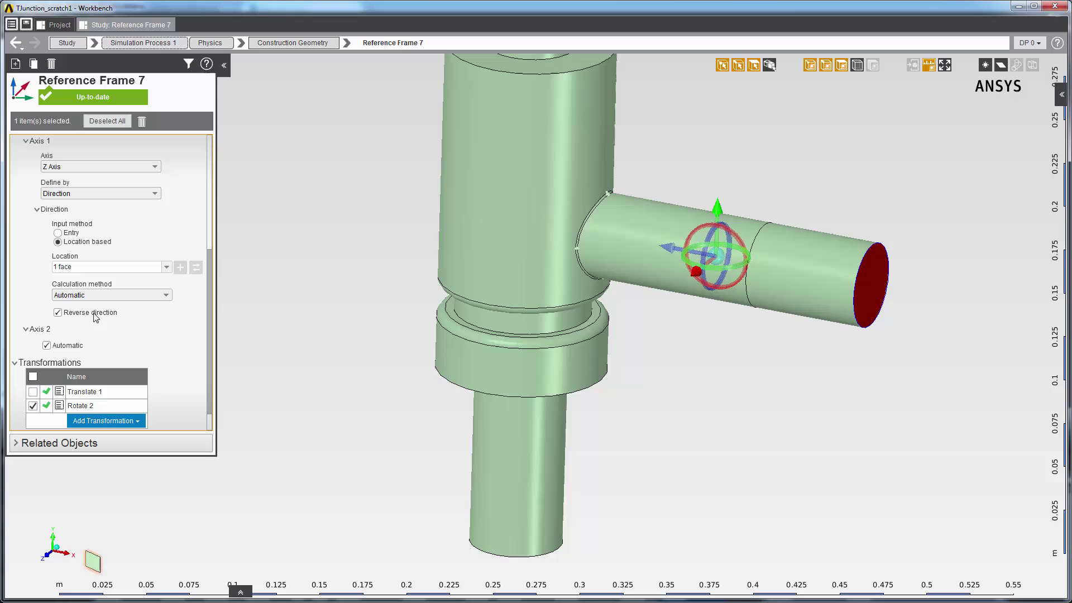
pyautogui.click(33, 391)
pyautogui.click(143, 122)
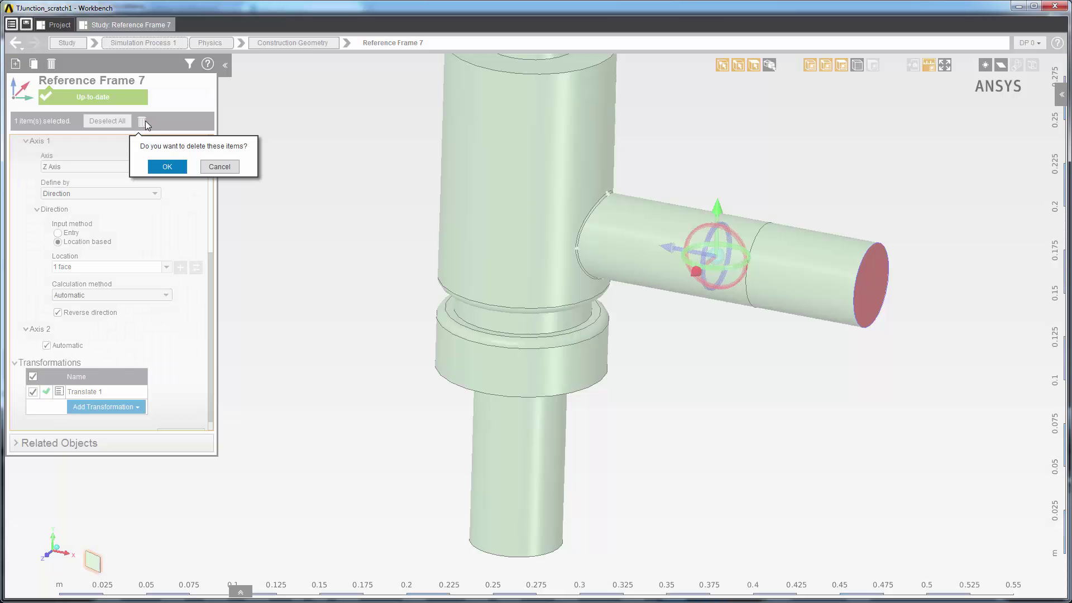
pyautogui.click(159, 165)
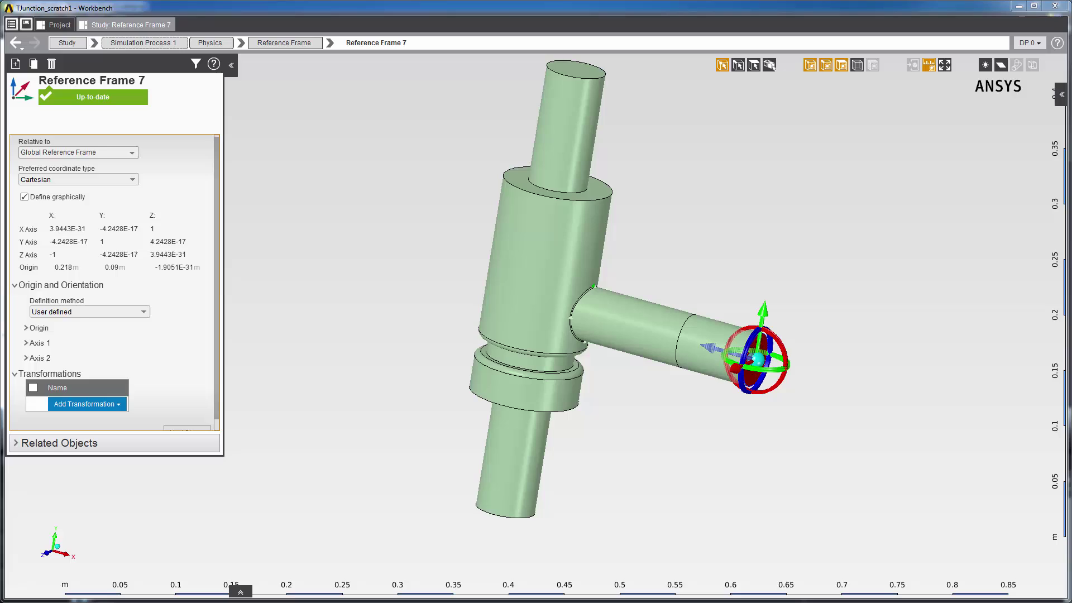
# - Rotate Reference Frame 7 about its X axis with the gizmo ring, creating Rotate 9
pyautogui.click(134, 153)
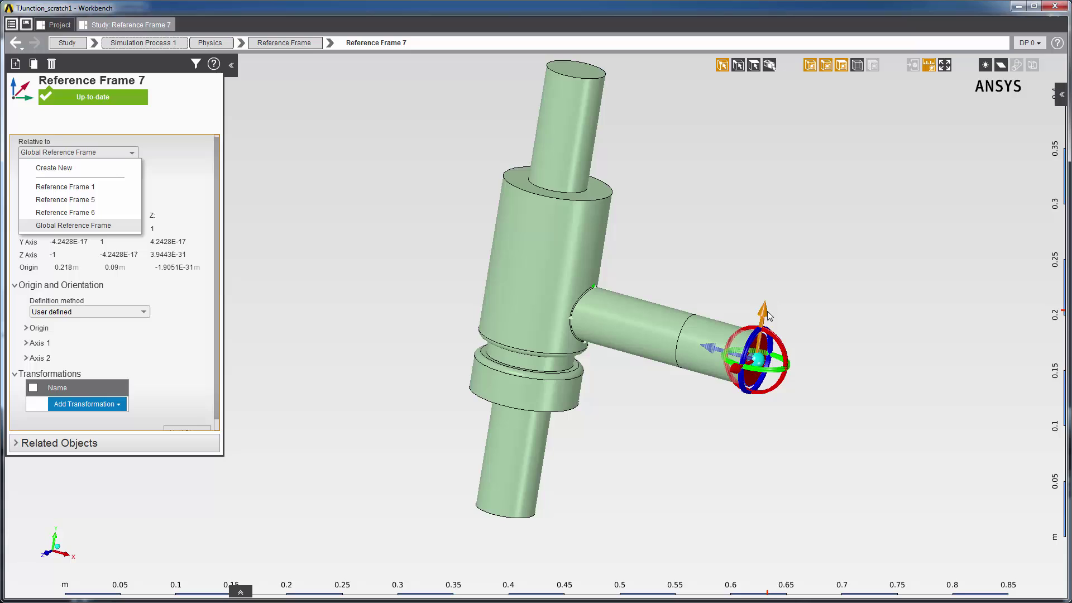
pyautogui.click(770, 345)
pyautogui.moveTo(768, 344); pyautogui.dragTo(711, 364)
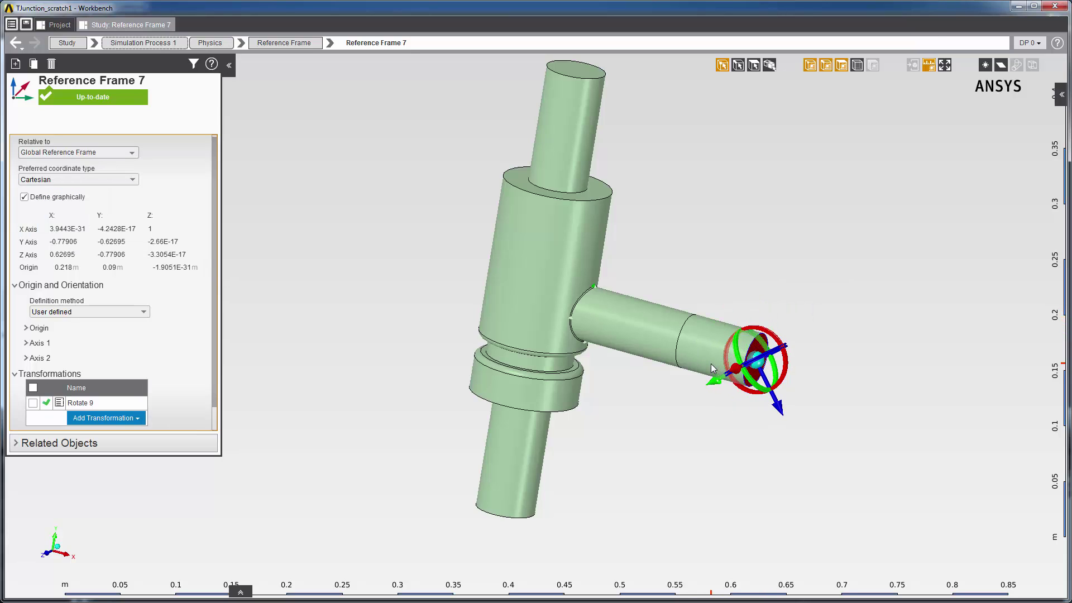
# - Set Reference Frame 7 relative to Reference Frame 6
pyautogui.click(130, 155)
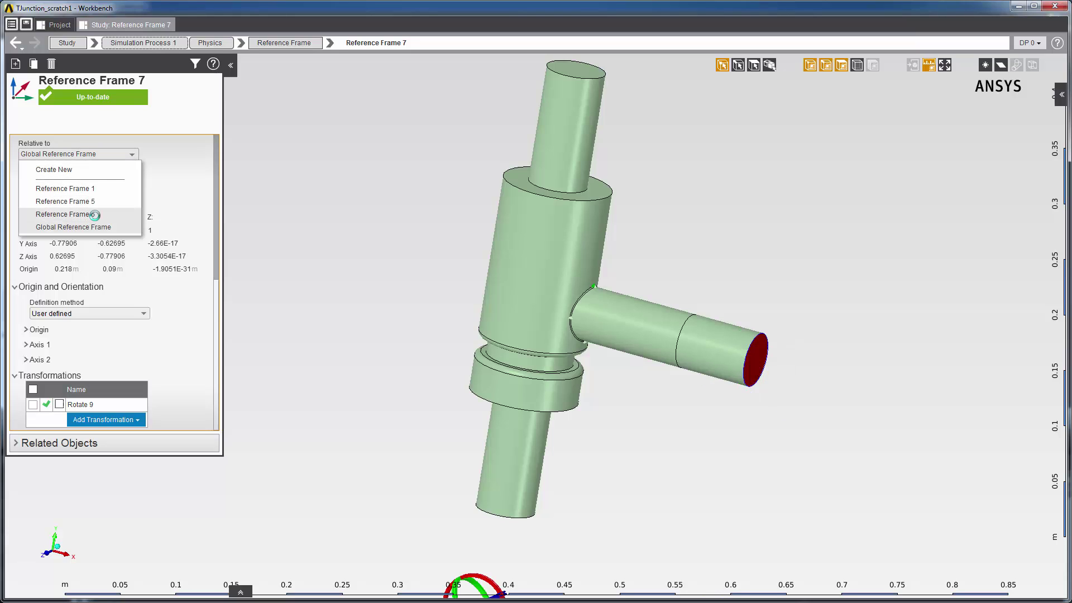
pyautogui.press('Return')
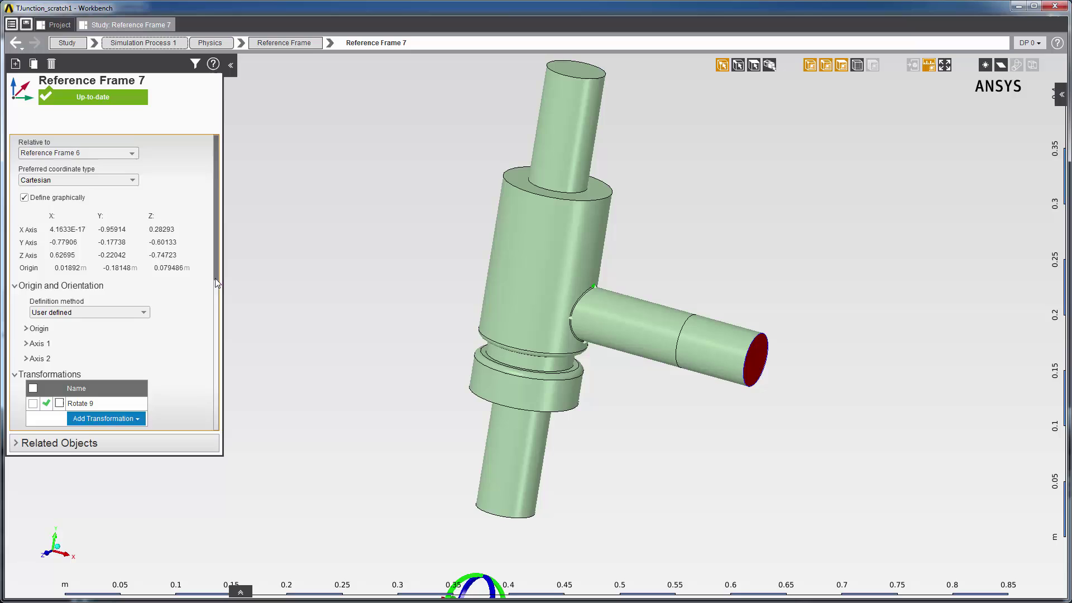
pyautogui.moveTo(215, 278); pyautogui.dragTo(218, 353)
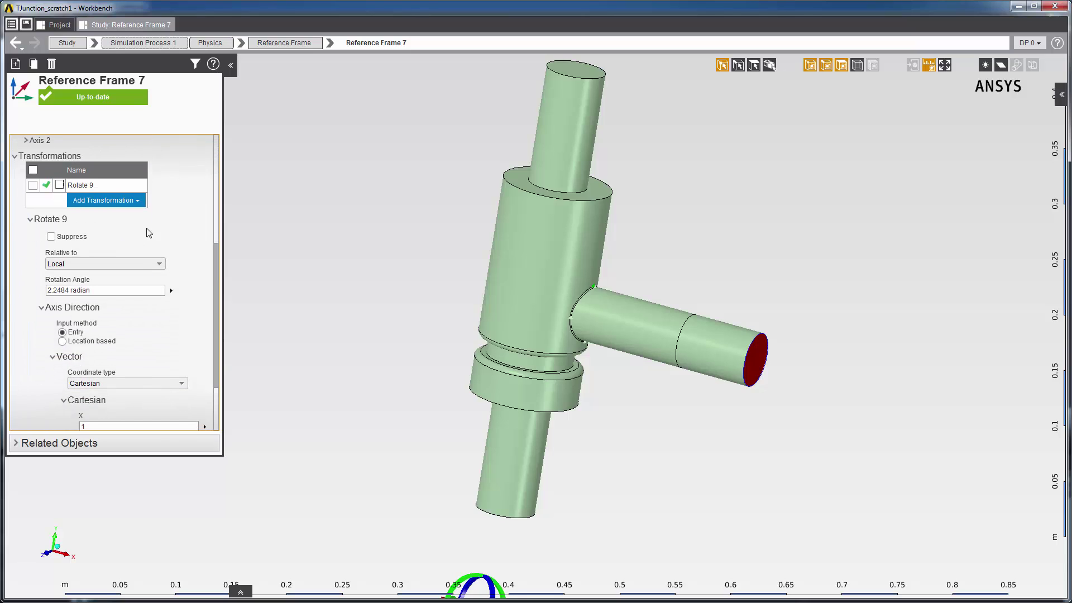
# - Make Rotate 9 relative to the parent frame and return to the reference frame list
pyautogui.click(124, 263)
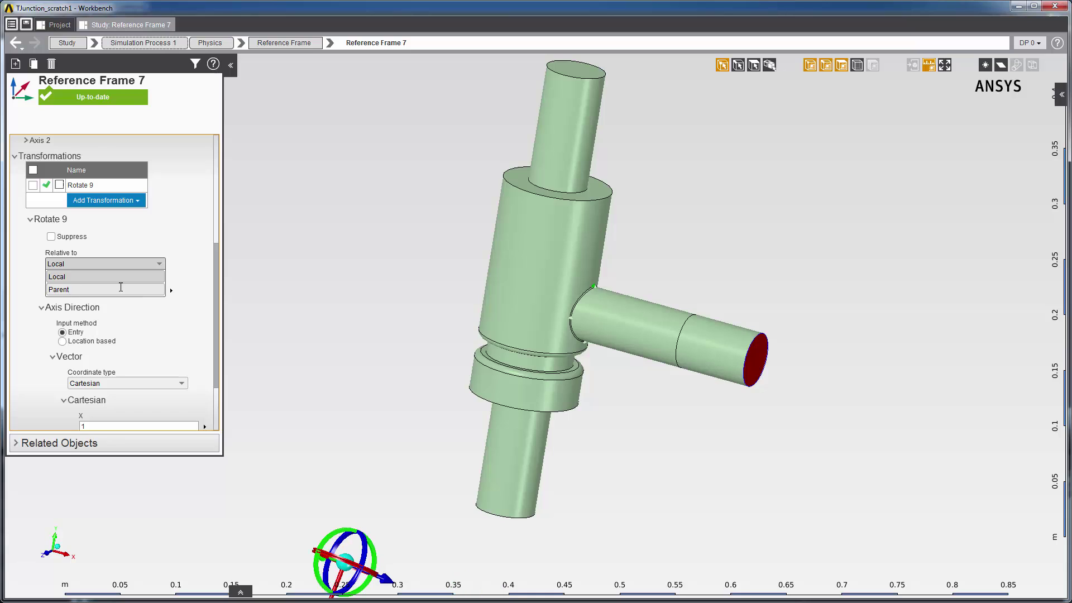
pyautogui.click(219, 306)
pyautogui.scroll(3, 217, 290)
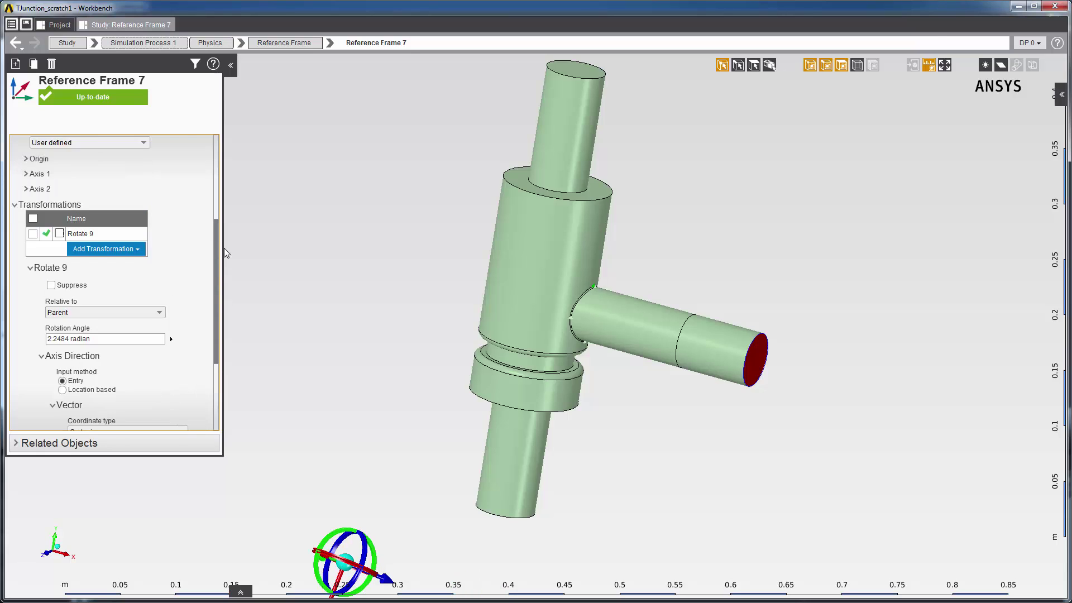
pyautogui.click(282, 43)
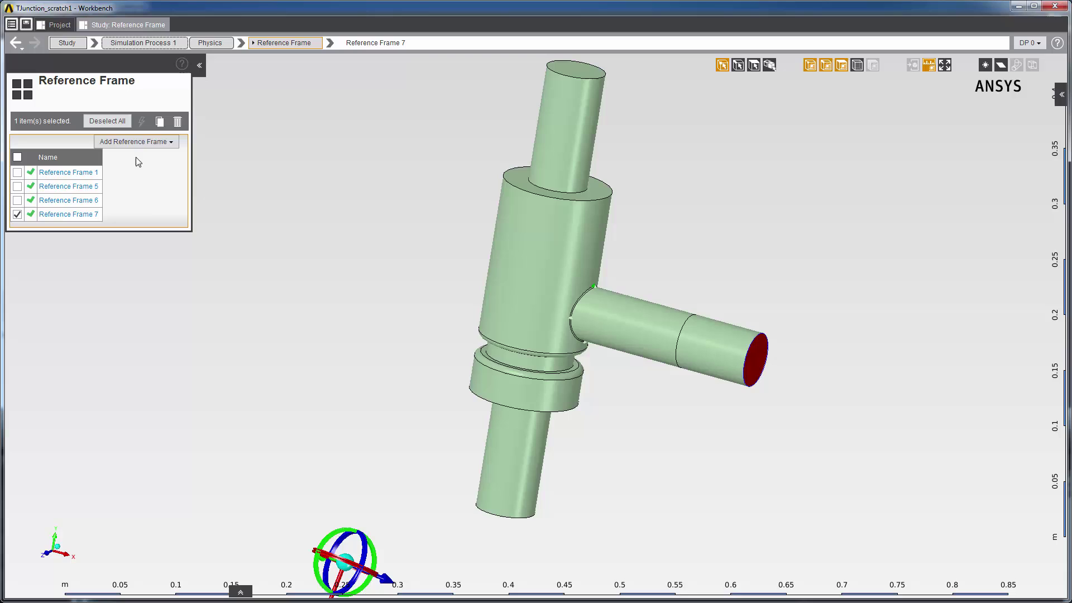
# - Show Reference Frames 6, 5 and 1, dragging Frame 6 along its X axis so child Frame 7 follows
pyautogui.click(17, 200)
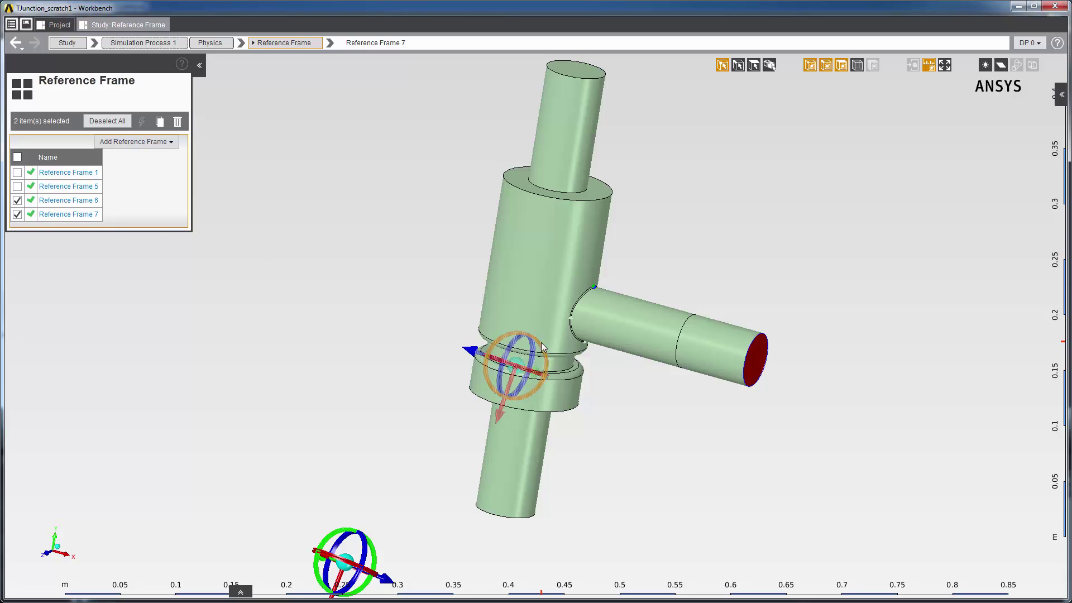
pyautogui.moveTo(541, 344); pyautogui.dragTo(400, 366)
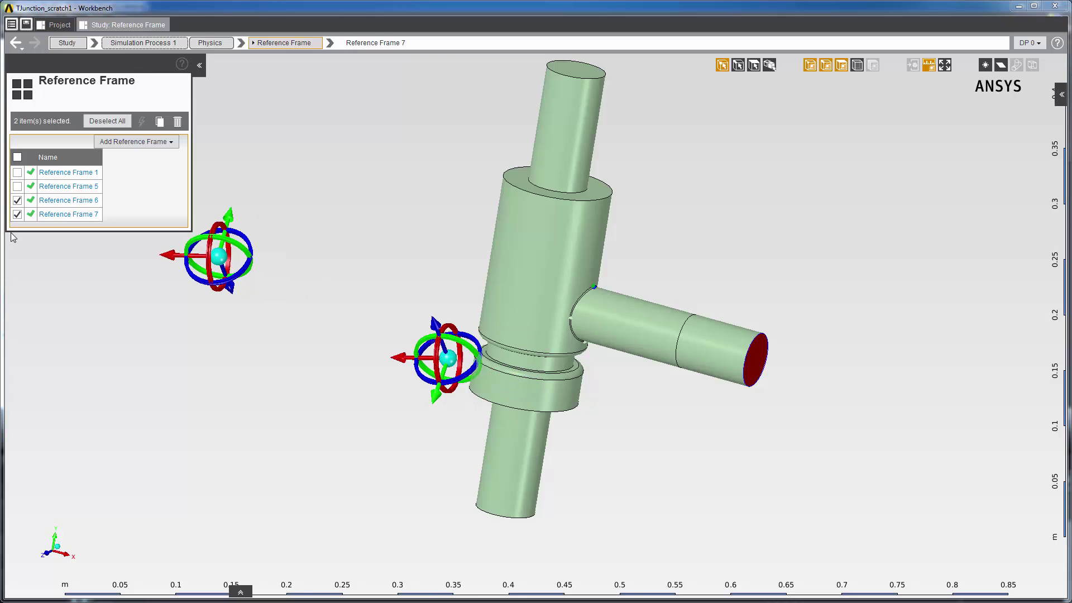
pyautogui.click(17, 186)
pyautogui.click(17, 172)
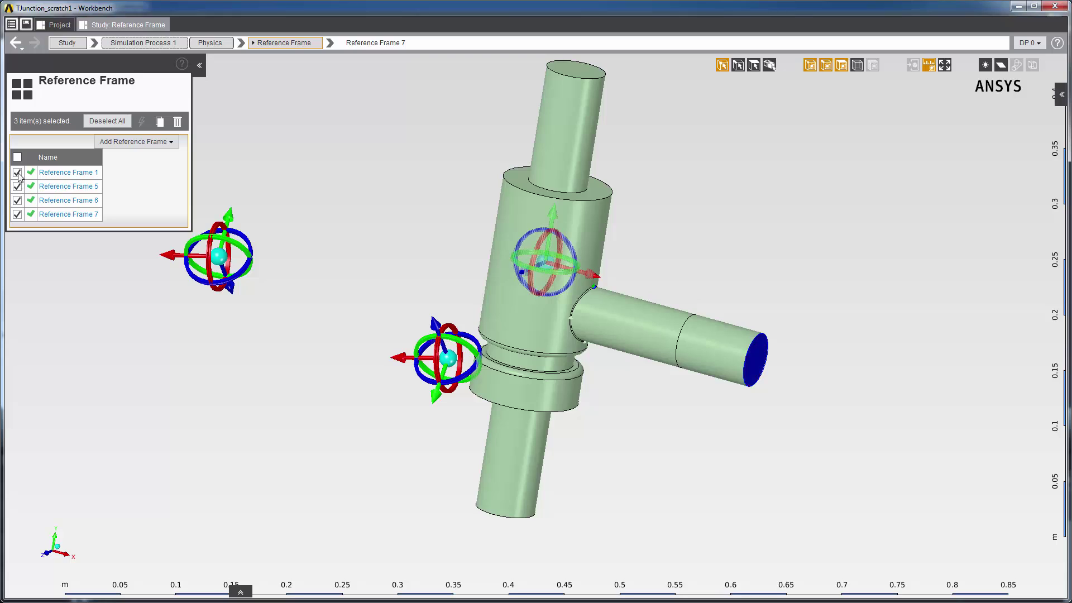